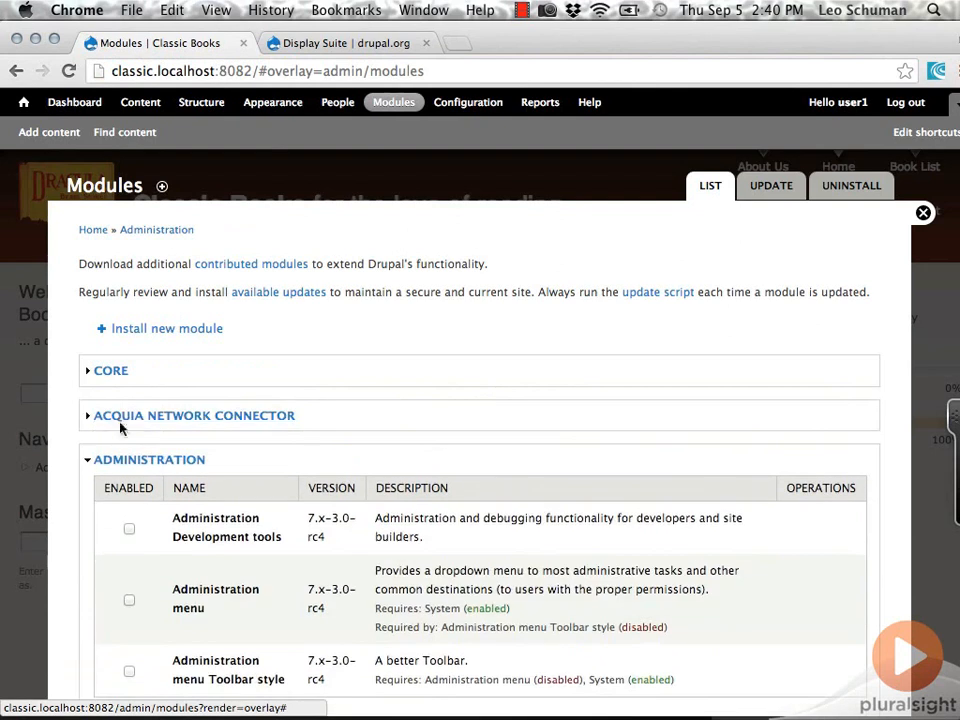
- Collapse the Administration, Chaos Tool Suite, Database Engines and Development groups in the module list
left_click(124, 461)
left_click(125, 512)
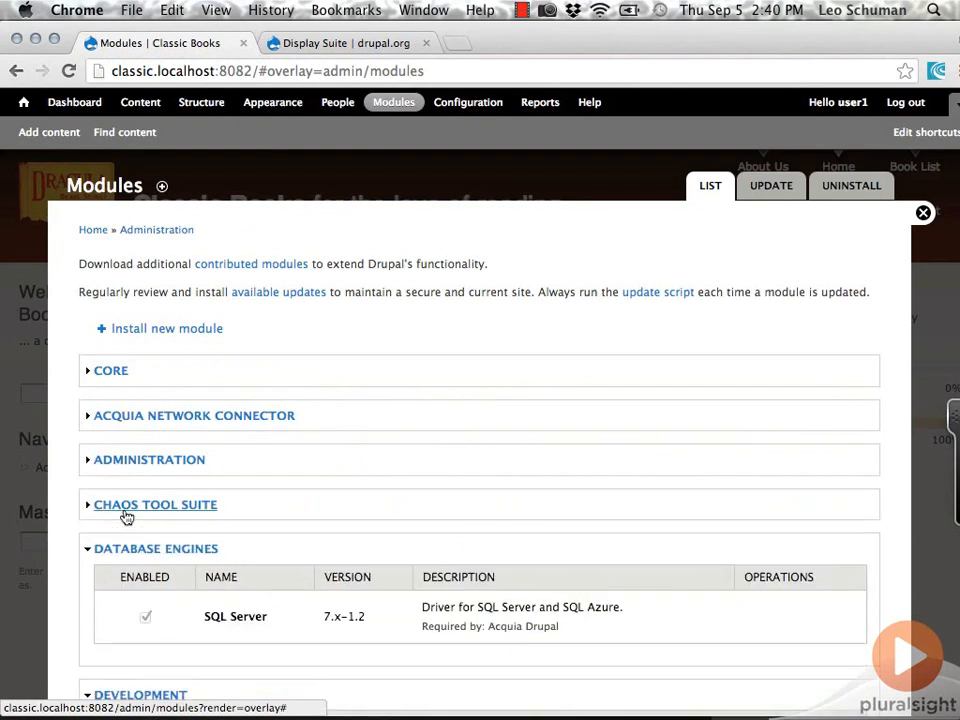
left_click(121, 554)
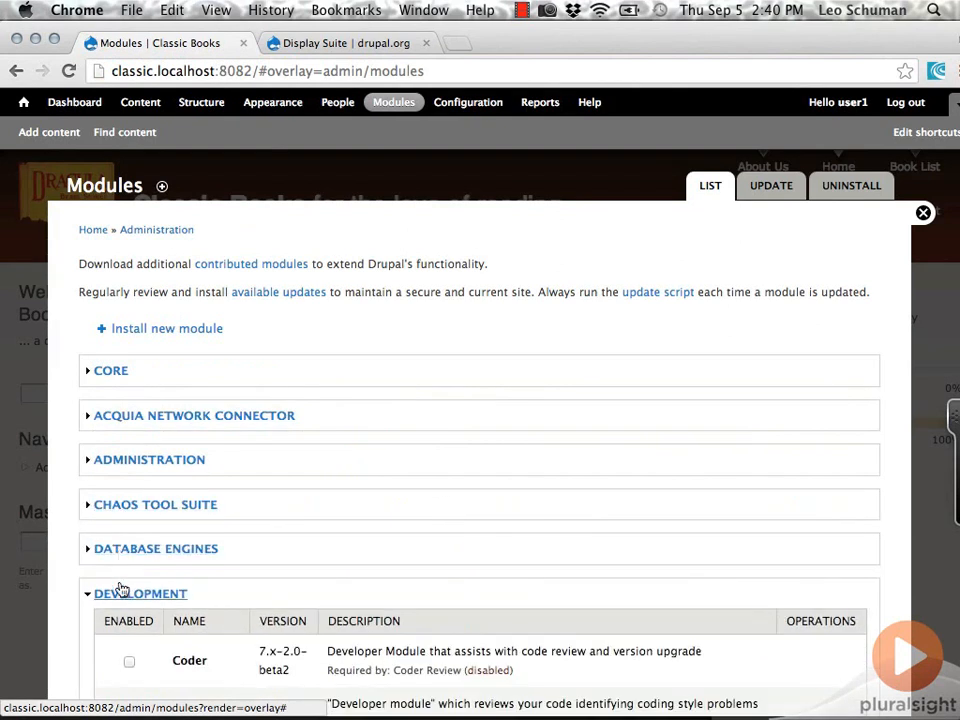
left_click(123, 595)
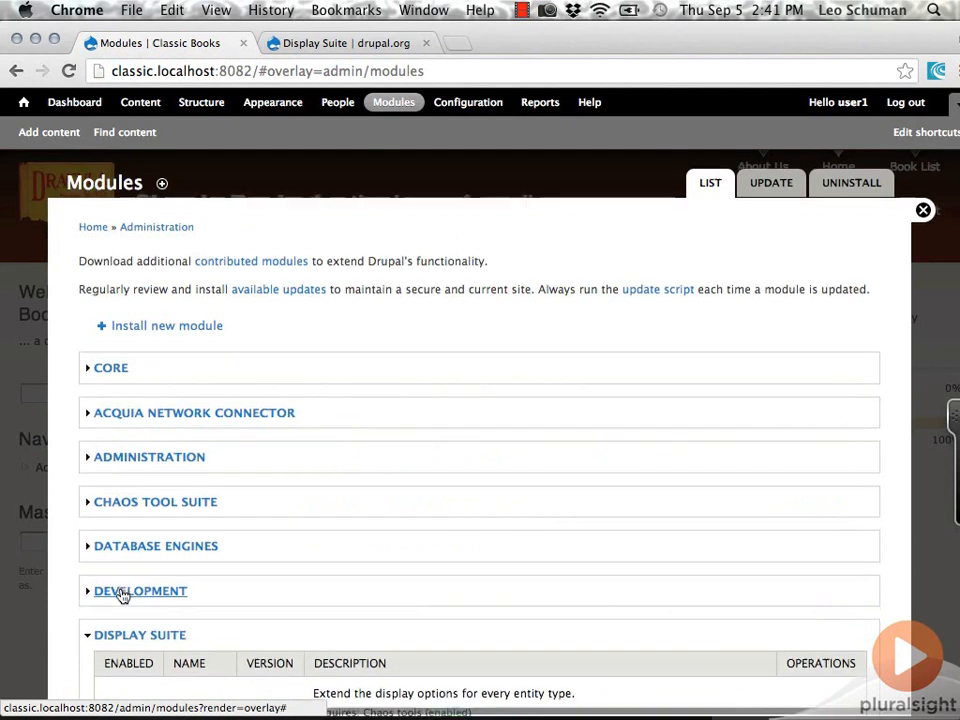
- Enable the Display Suite UI module, save the module configuration and accept enabling the required Display Suite module
scroll(123, 595, "down", 10)
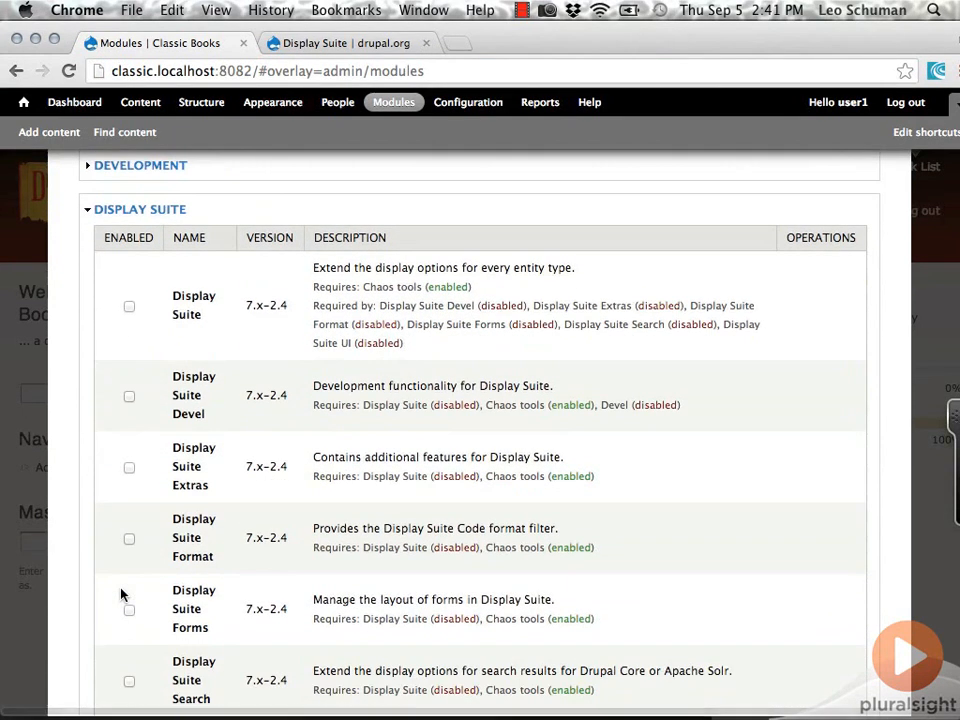
scroll(123, 595, "down", 1)
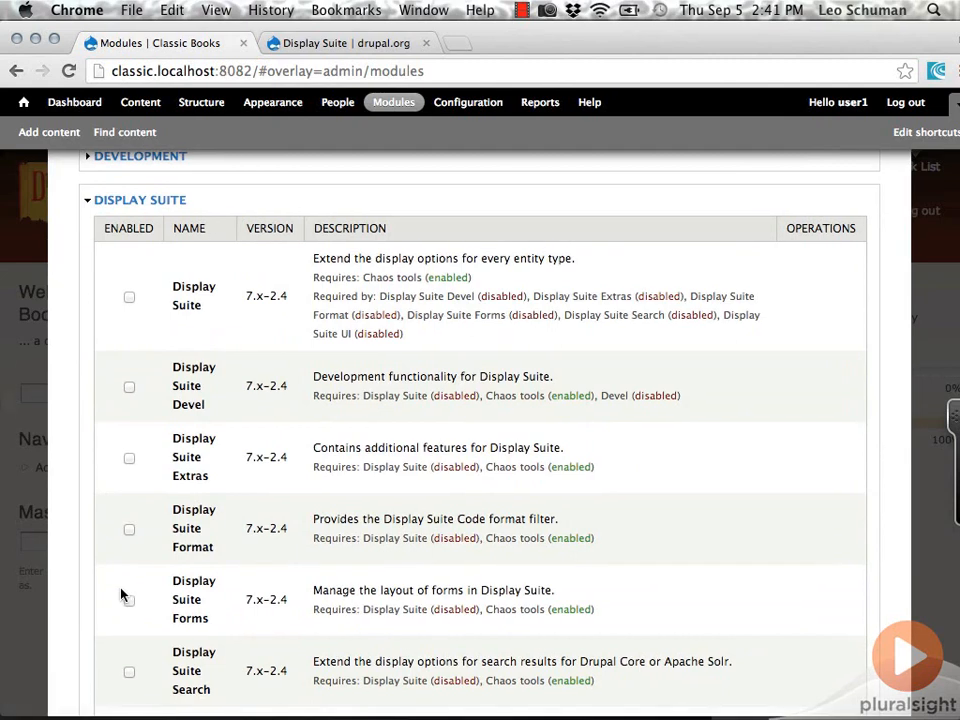
scroll(110, 592, "down", 6)
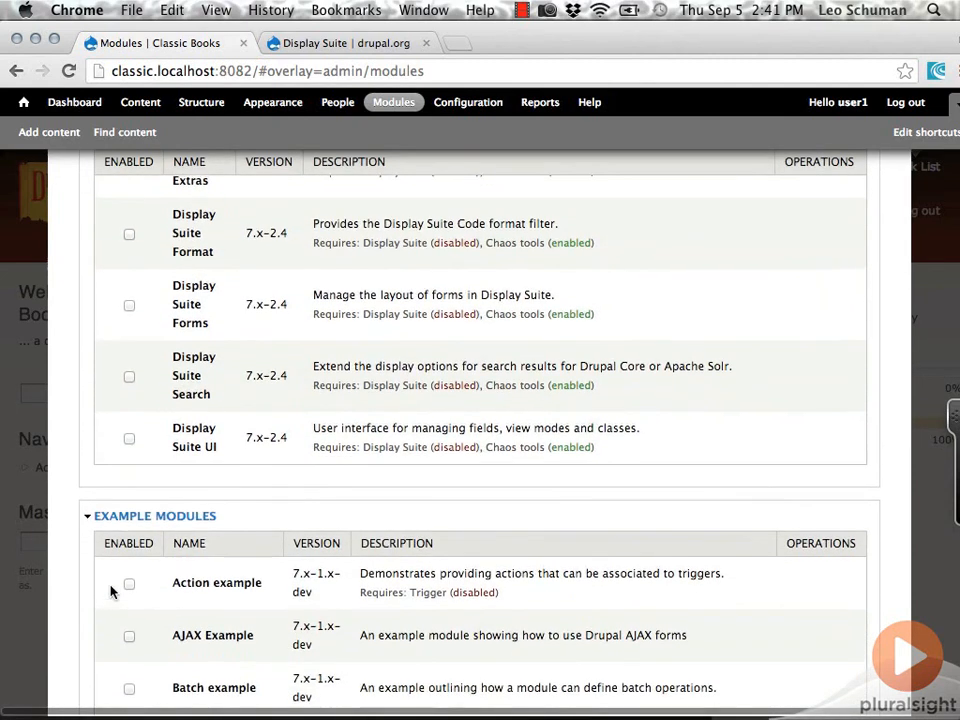
left_click(129, 440)
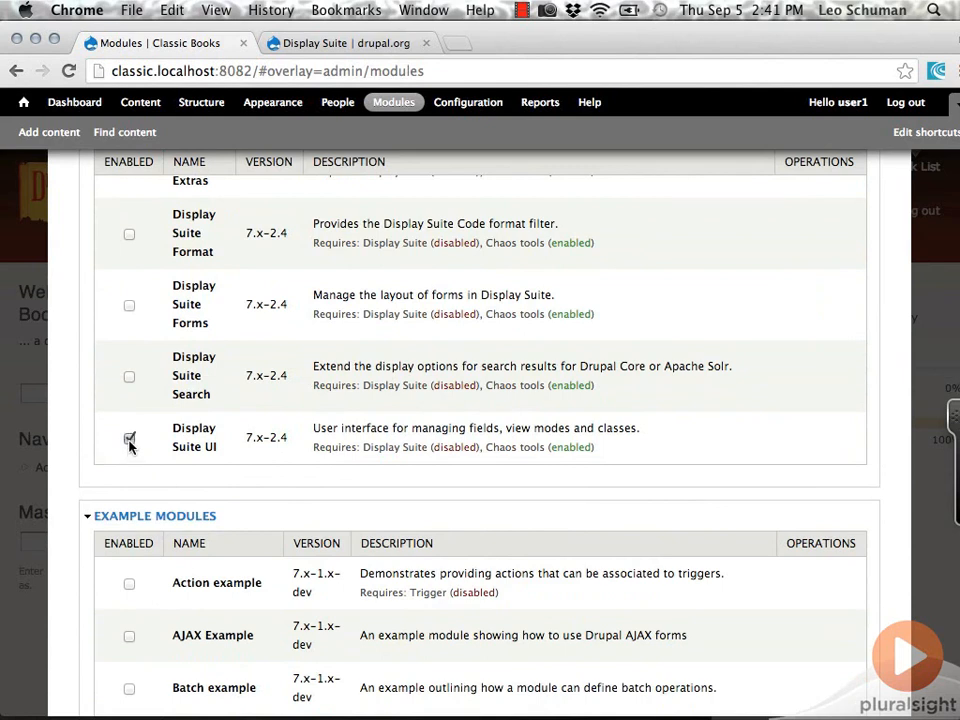
left_click(129, 307)
scroll(129, 311, "down", 20)
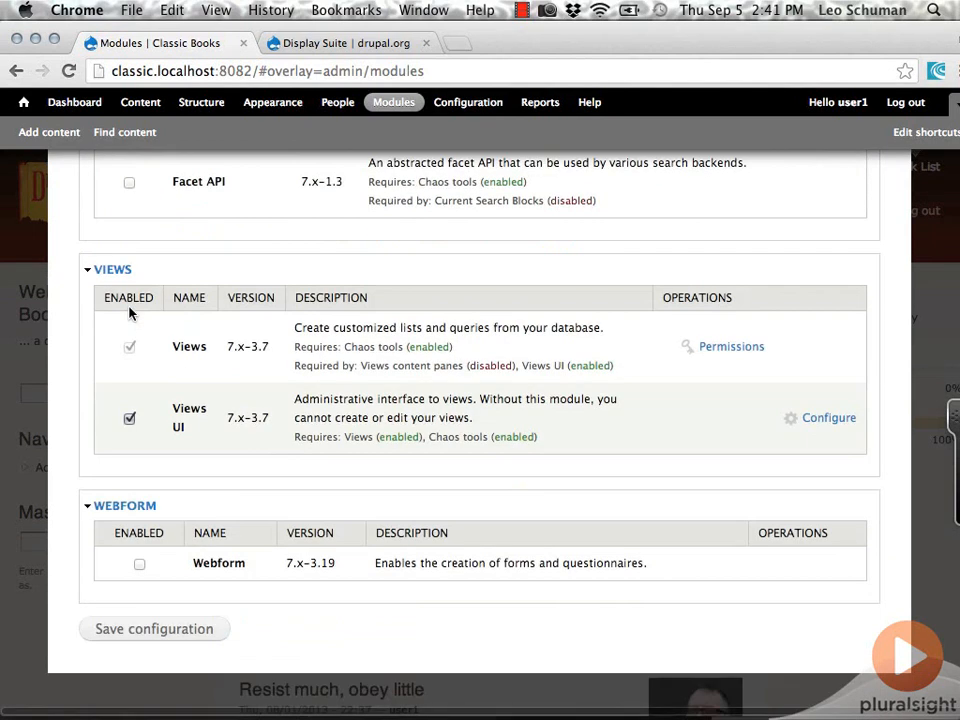
left_click(141, 636)
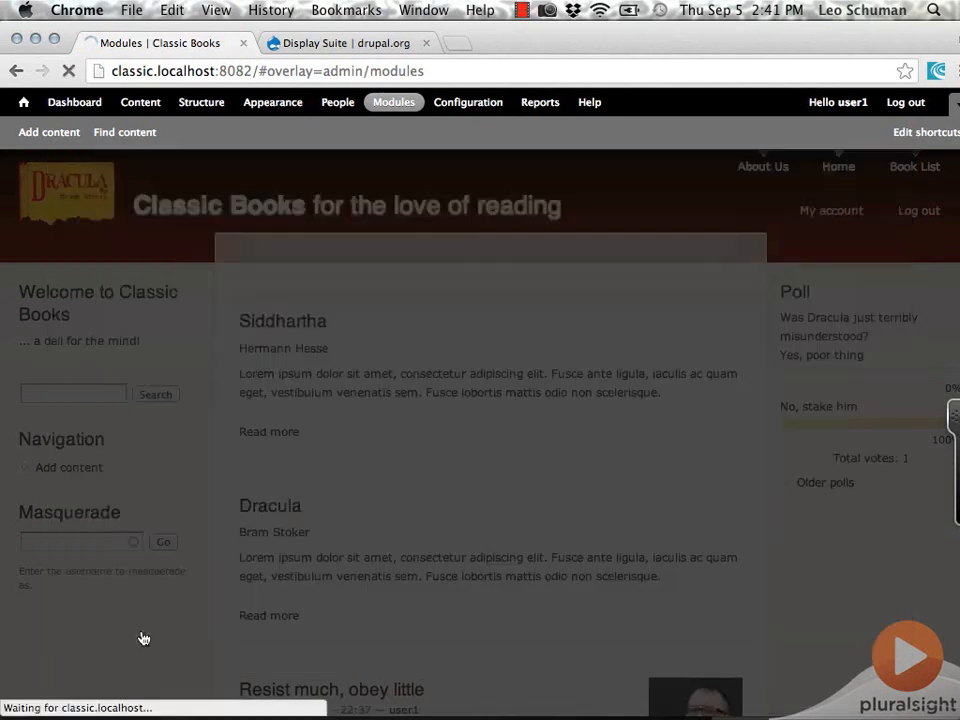
left_click_drag(223, 256, 350, 254)
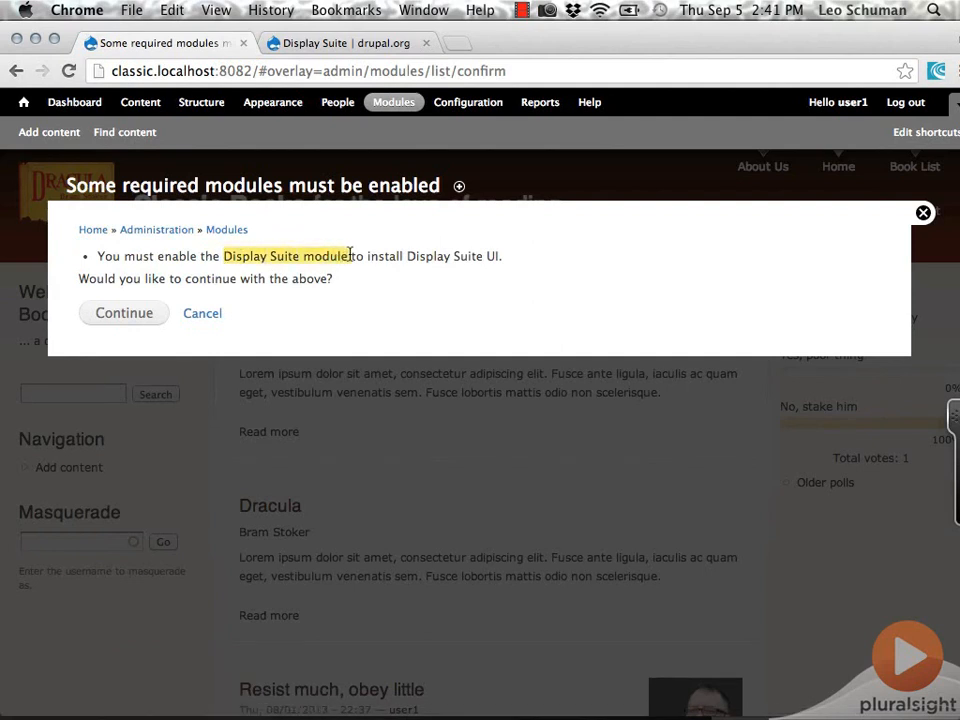
left_click(120, 318)
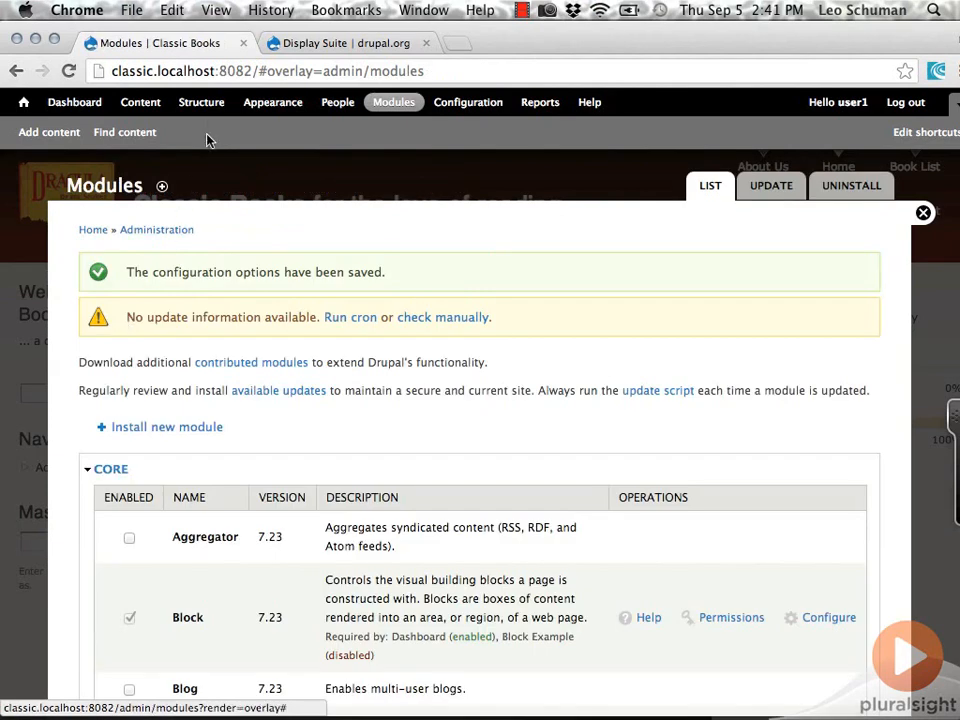
- Open the Teaser display settings of the Book content type
left_click(204, 104)
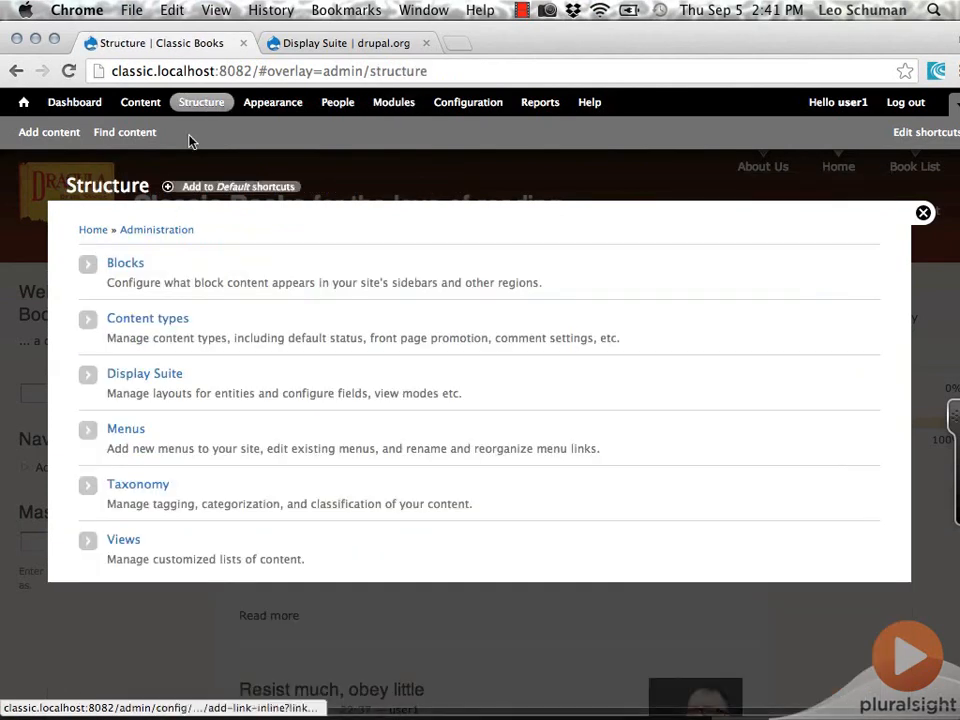
left_click(145, 319)
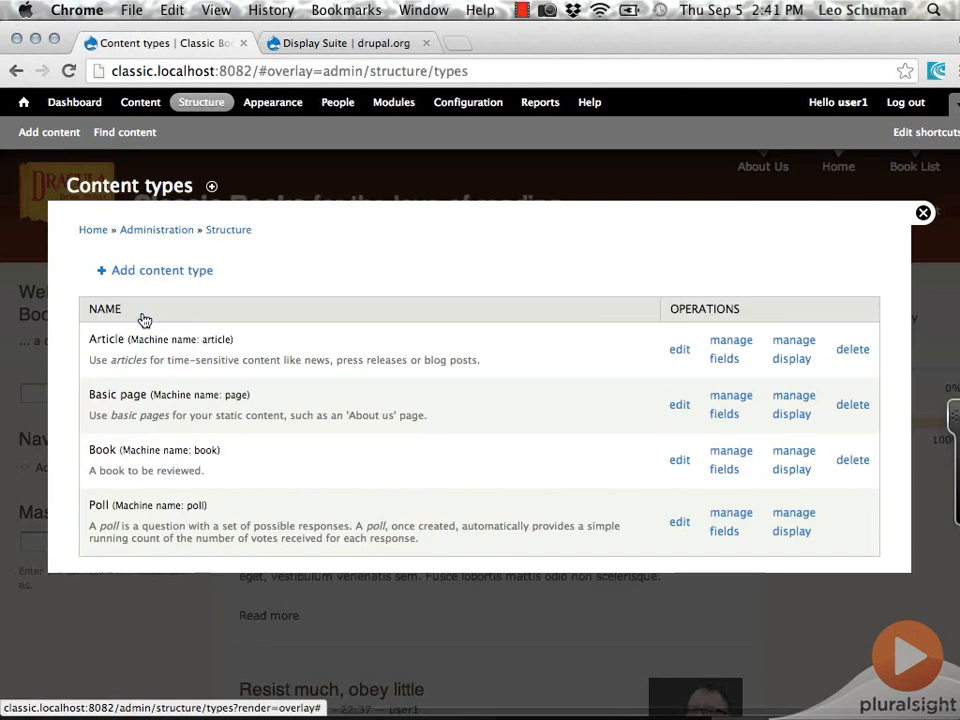
left_click(791, 462)
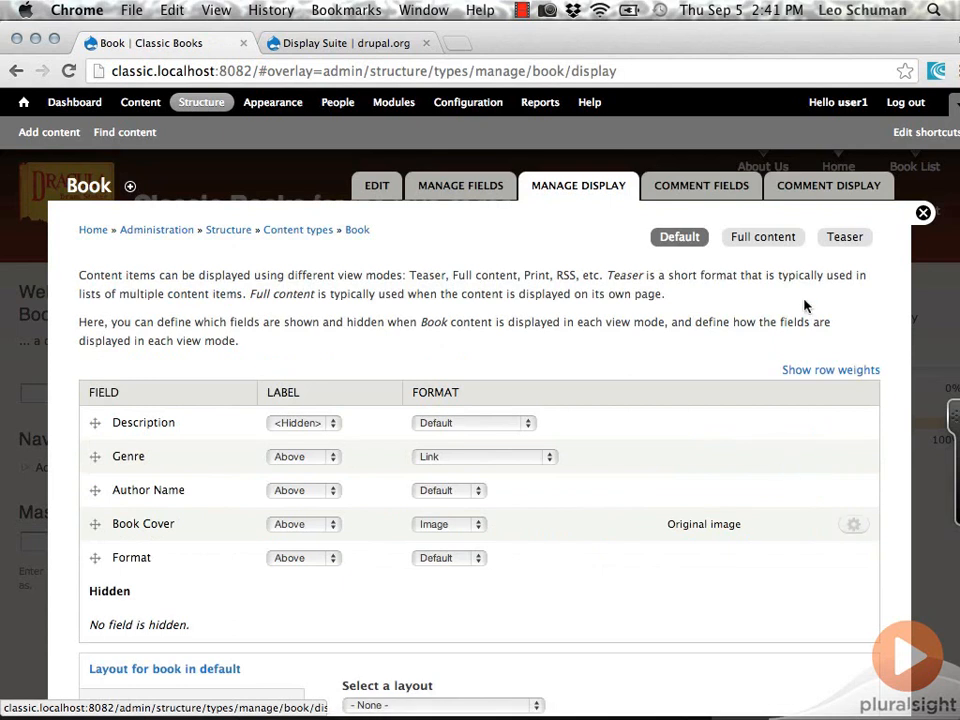
left_click(845, 241)
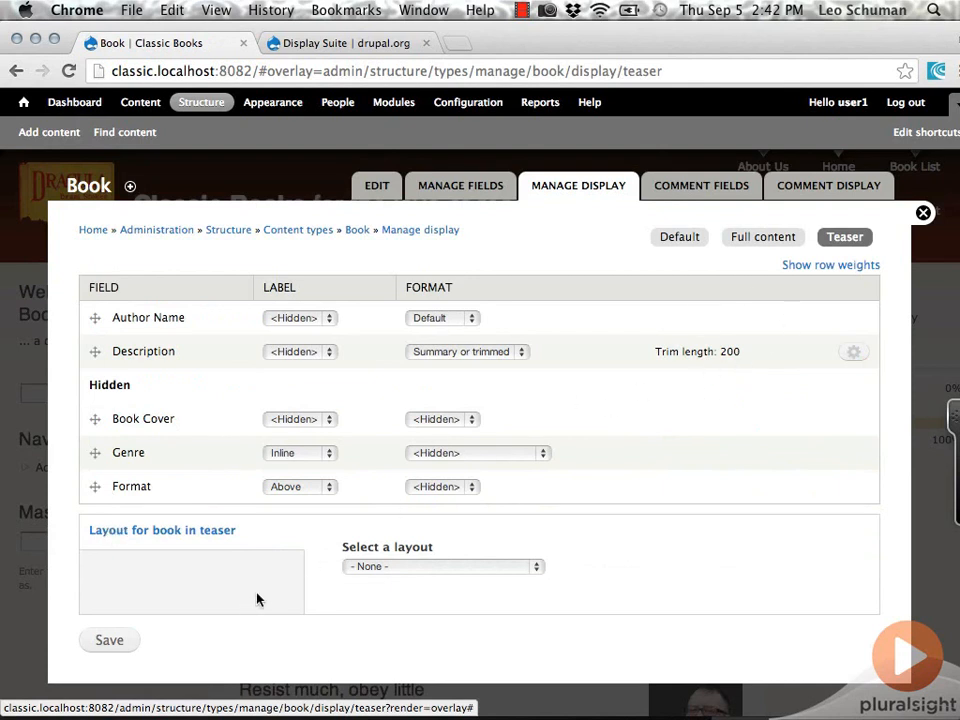
- Set the layout for the book teaser to Two column and save the display settings
scroll(247, 604, "down", 1)
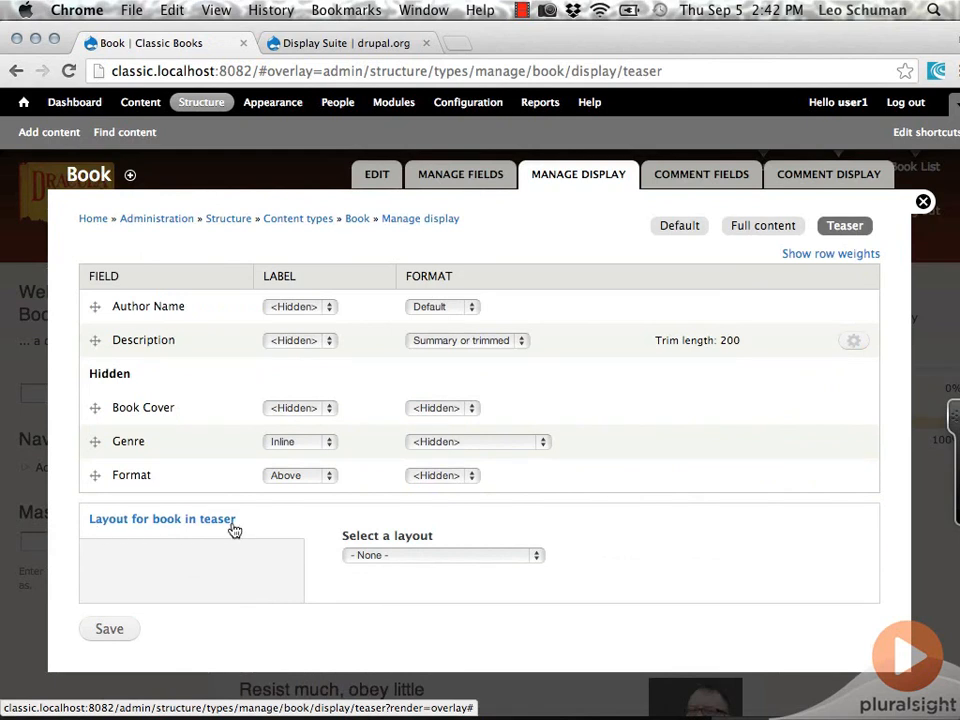
left_click(538, 567)
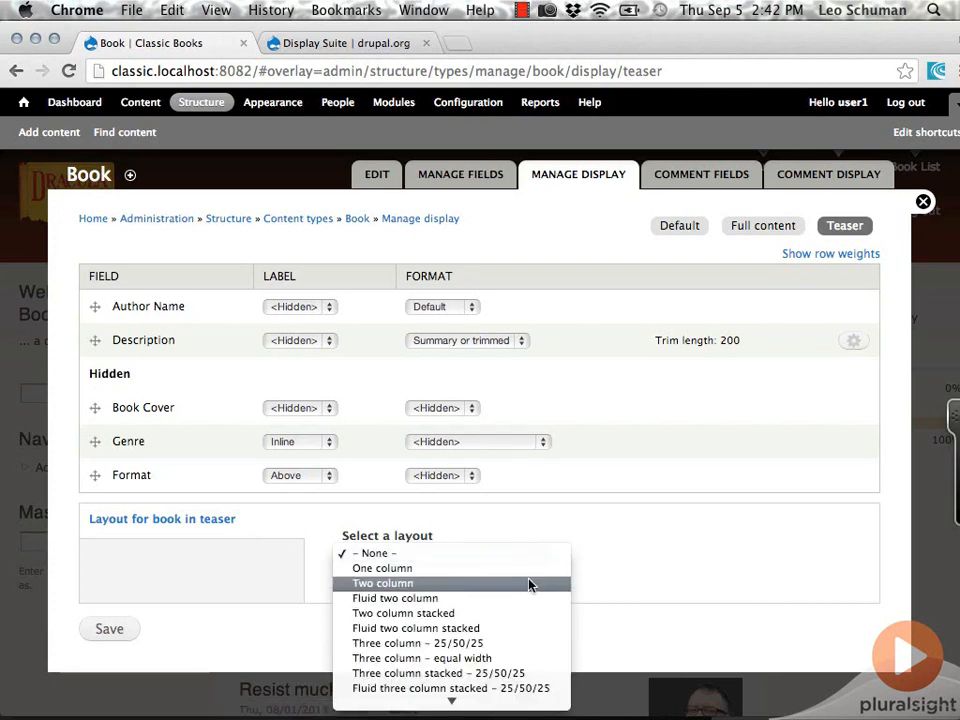
left_click(529, 584)
scroll(529, 580, "down", 3)
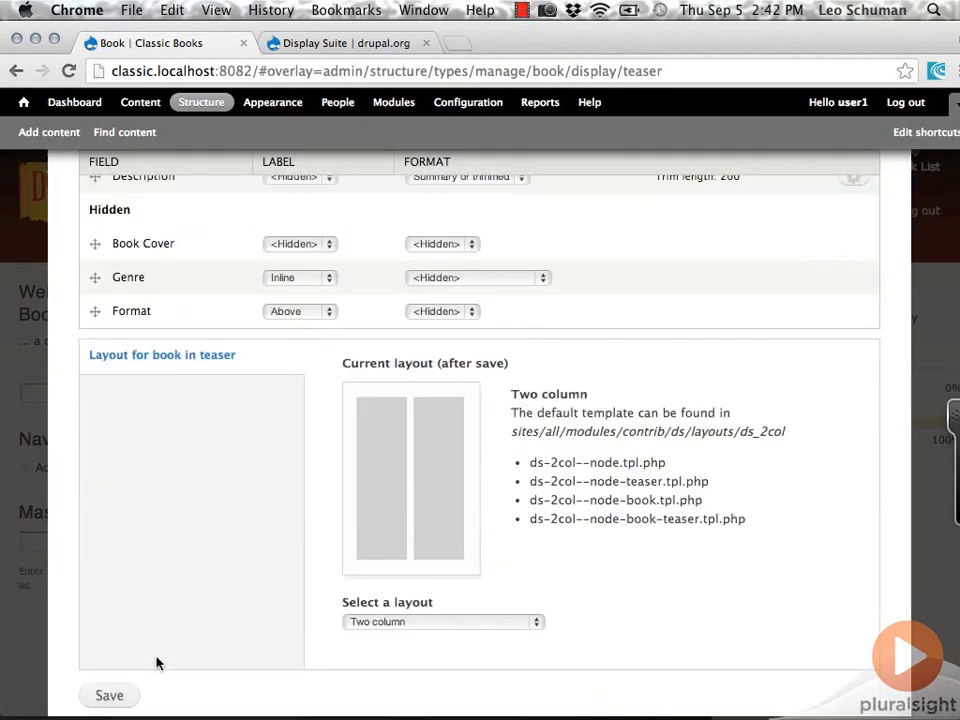
left_click(124, 696)
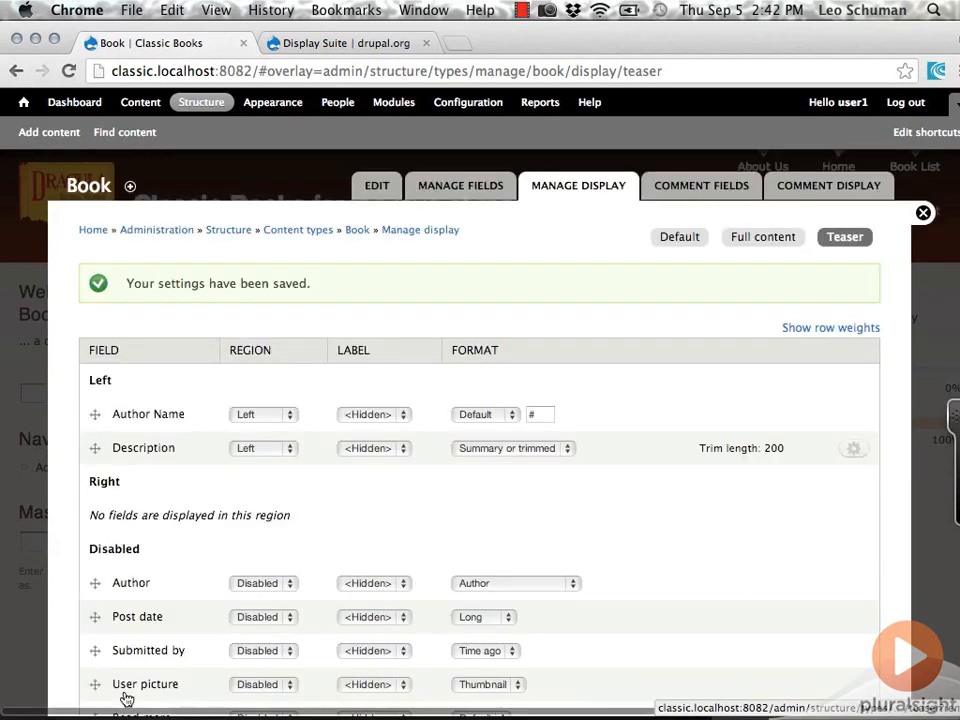
- Assign the Title and Genre fields of the book teaser to the Left region
scroll(70, 514, "down", 3)
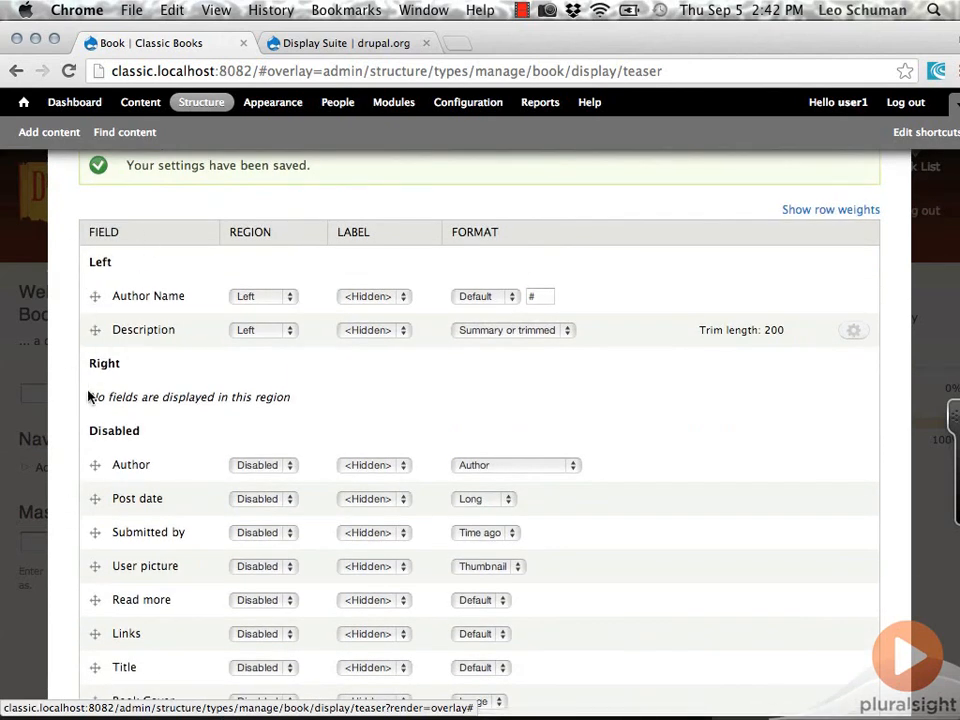
scroll(76, 418, "down", 2)
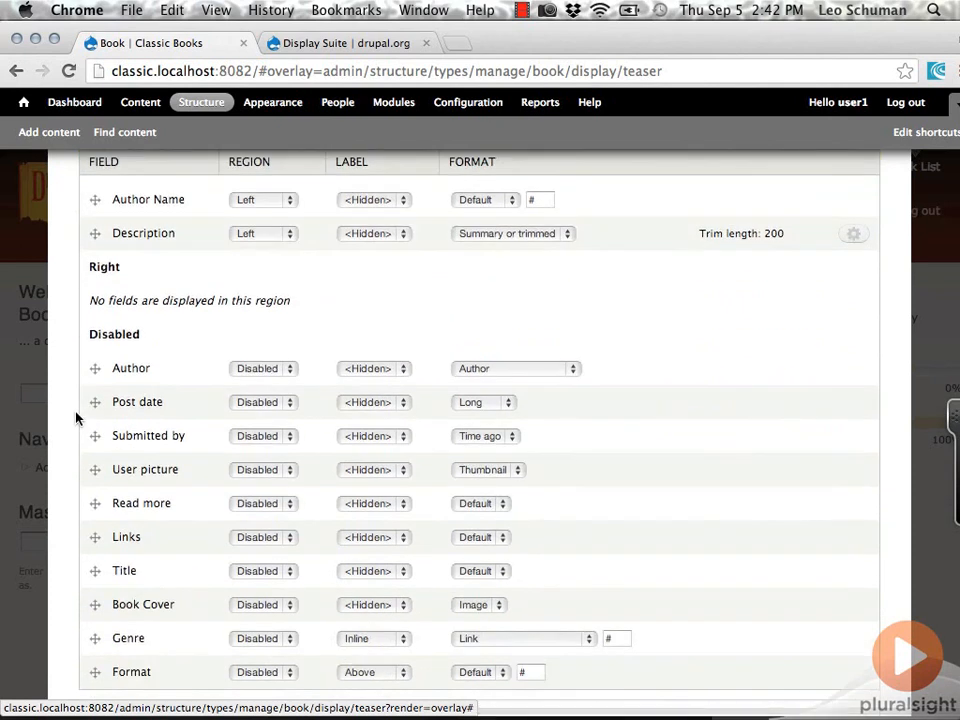
scroll(77, 414, "down", 1)
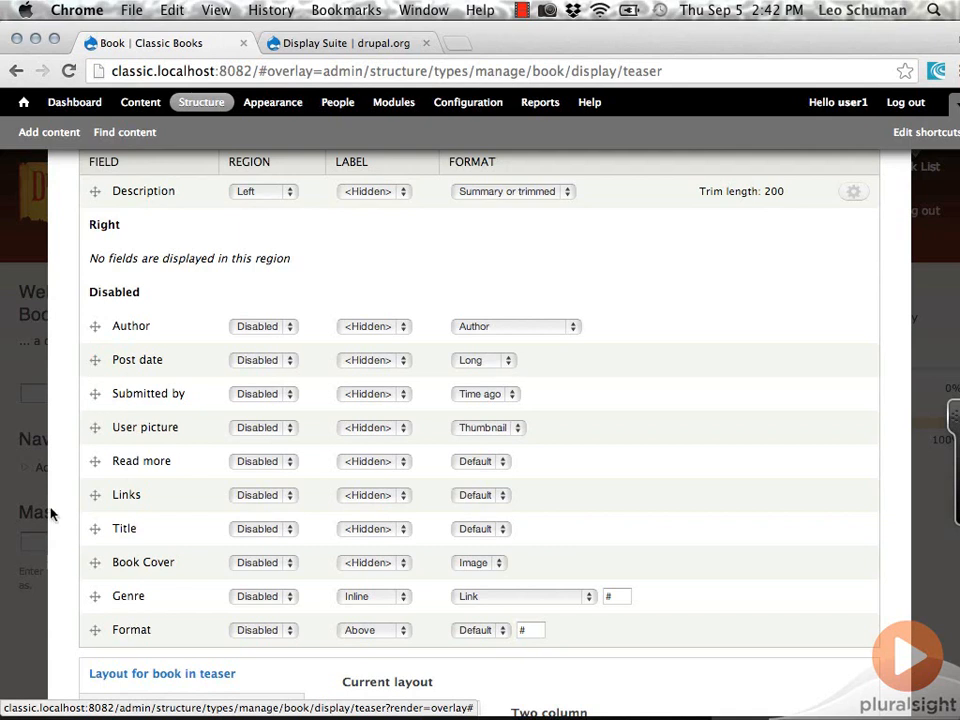
scroll(51, 510, "up", 1)
scroll(53, 514, "up", 1)
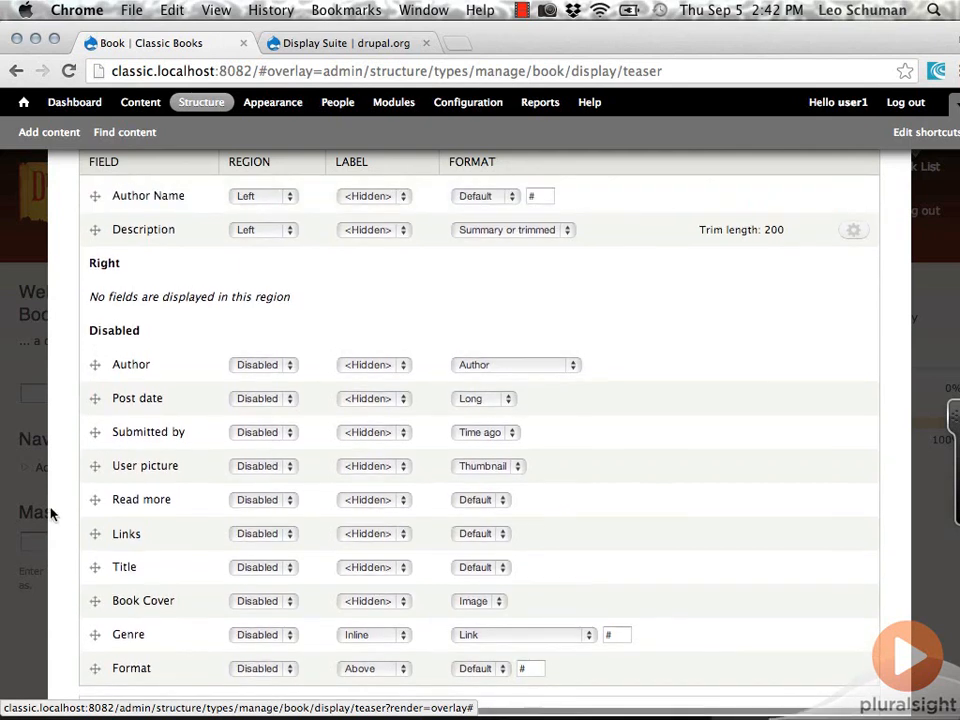
left_click(295, 568)
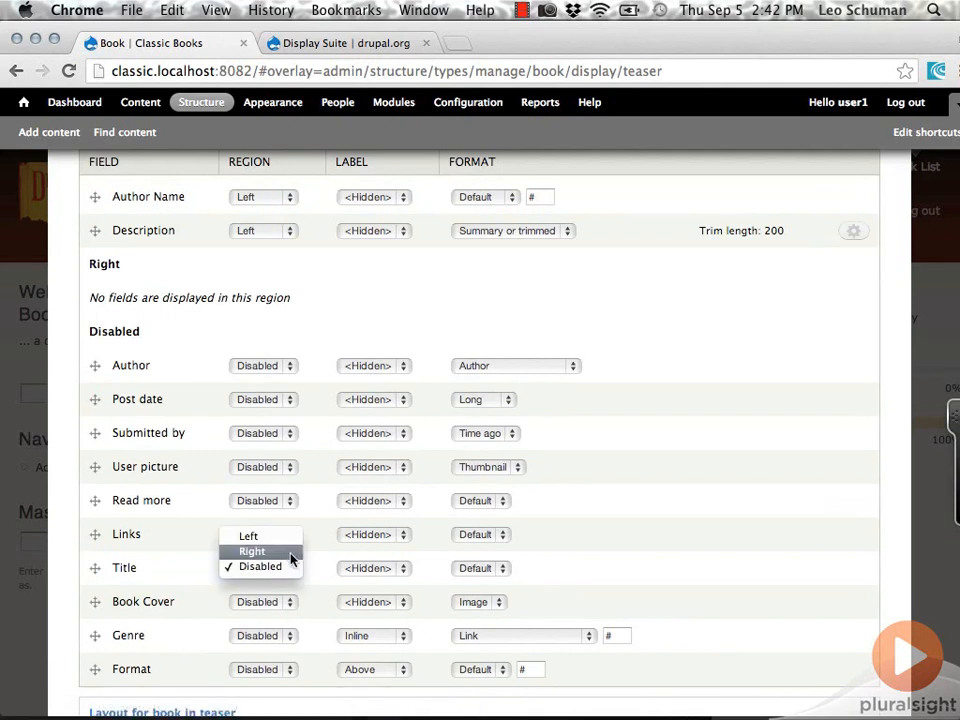
left_click(288, 541)
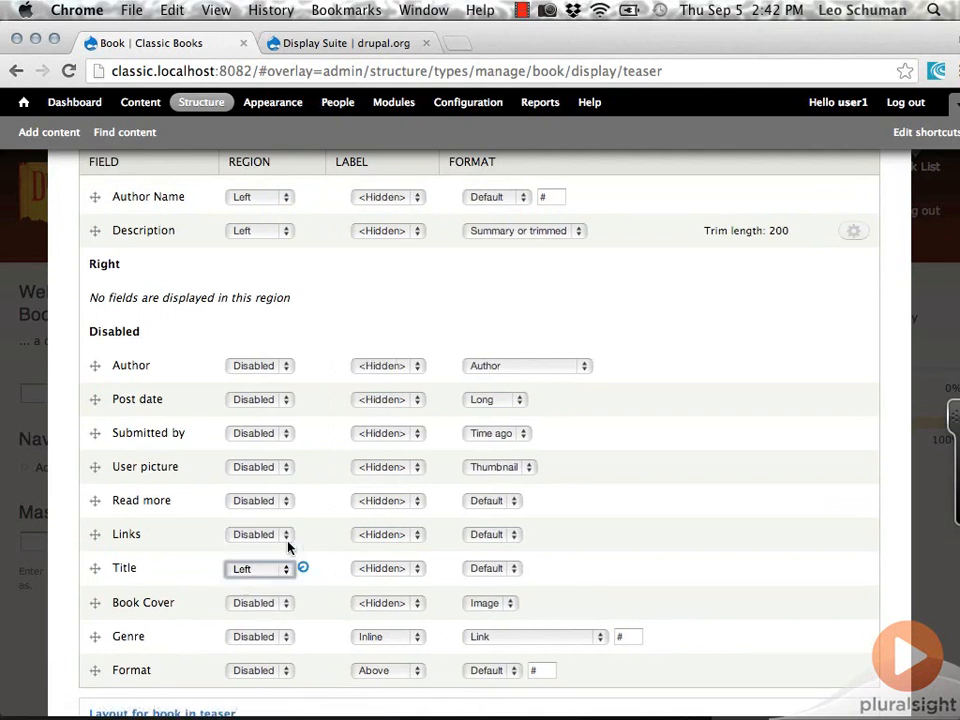
left_click(278, 637)
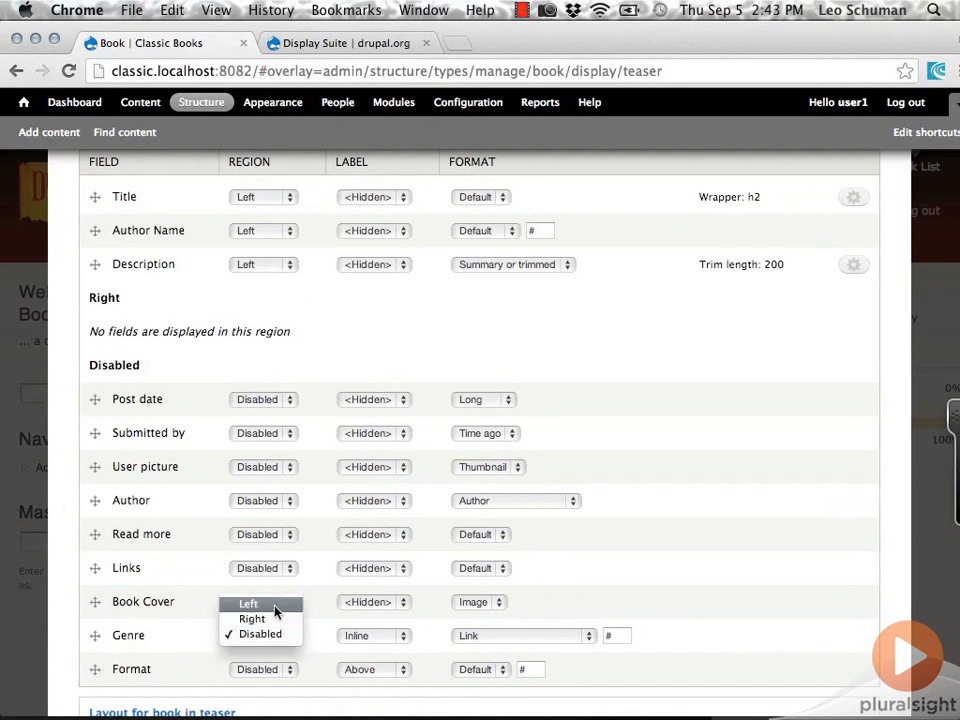
left_click(276, 606)
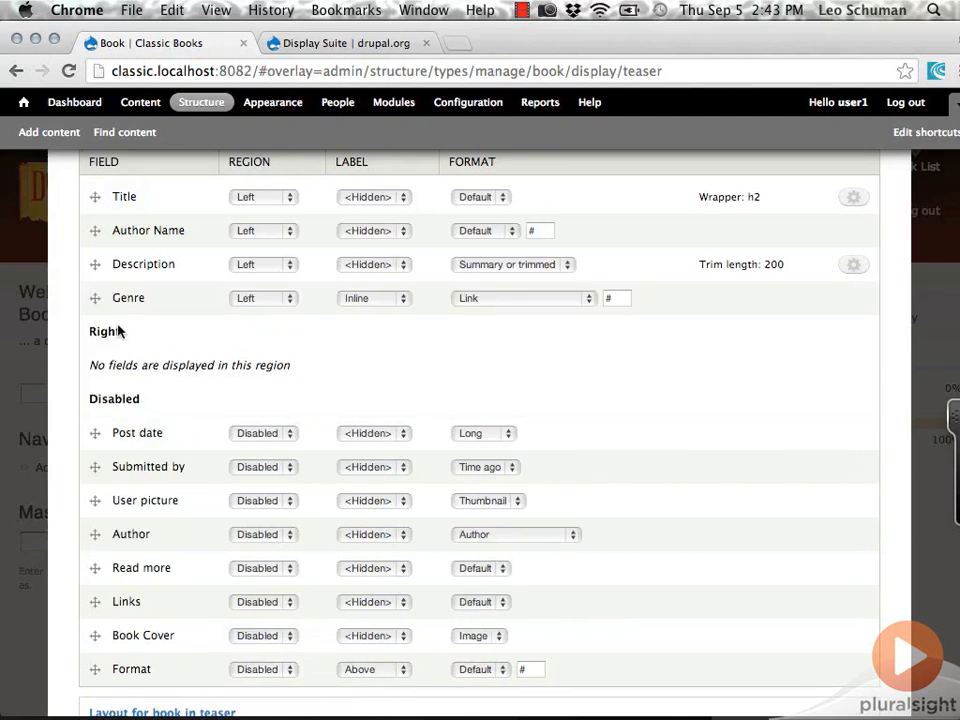
- Move the Description field to the Disabled region and the Book Cover field to the Right region
scroll(73, 316, "up", 1)
scroll(73, 316, "up", 1)
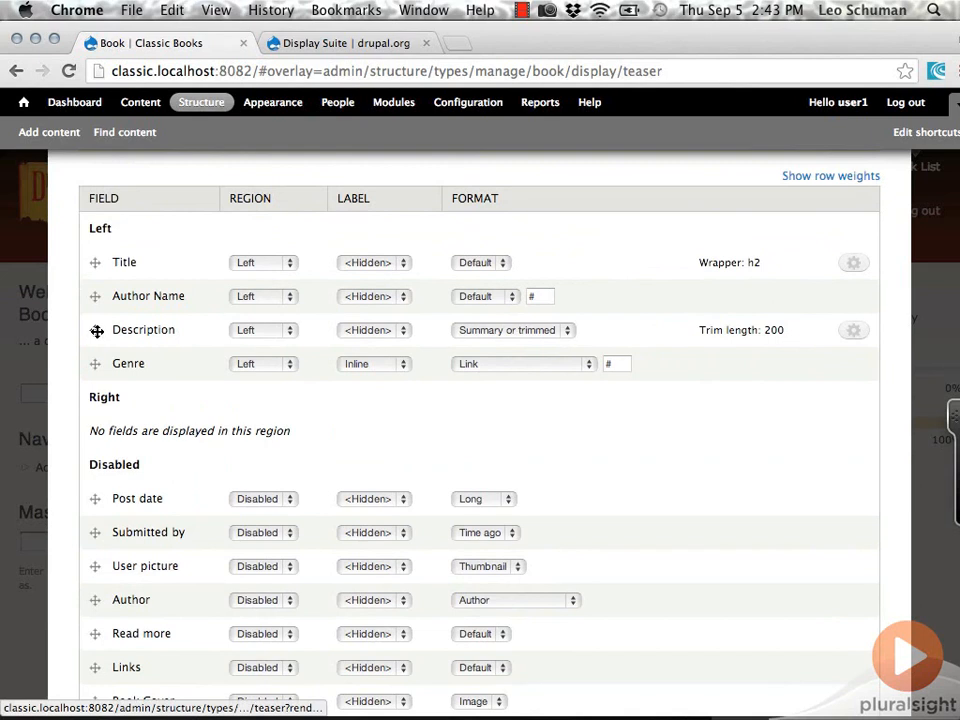
left_click_drag(95, 330, 93, 468)
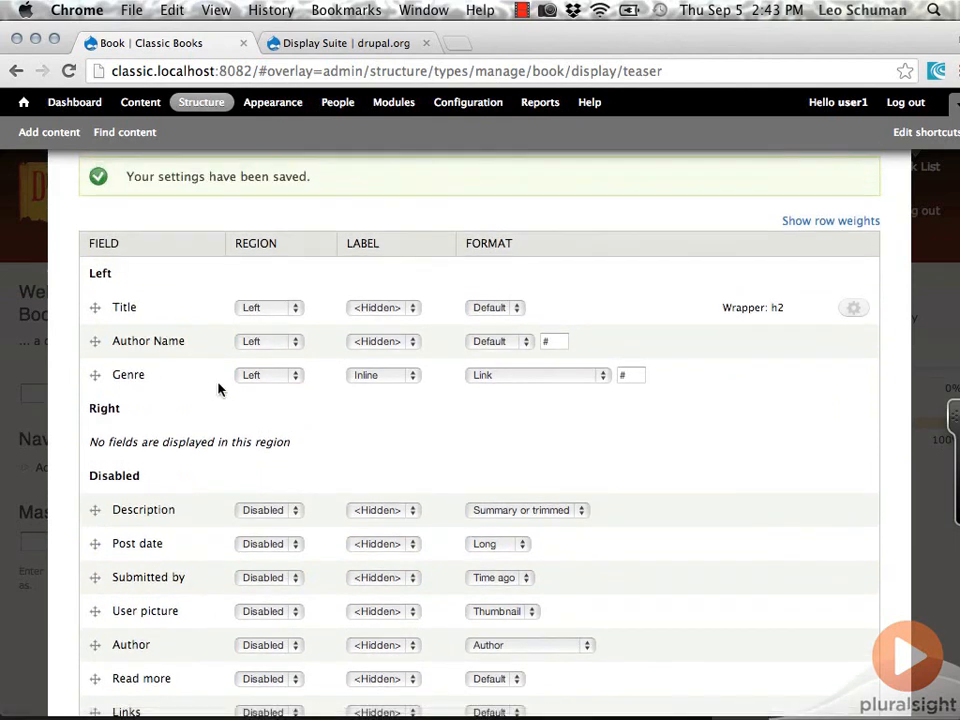
scroll(69, 476, "down", 3)
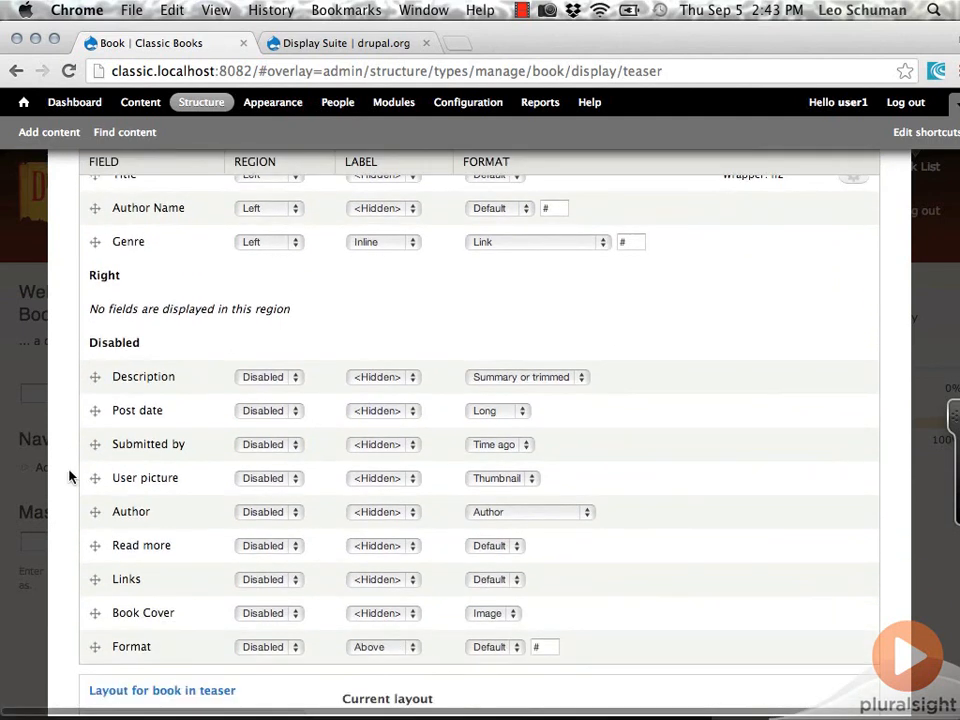
left_click_drag(95, 612, 96, 310)
- Save the book teaser's display settings and view the book teasers on the site's home page
scroll(68, 318, "up", 5)
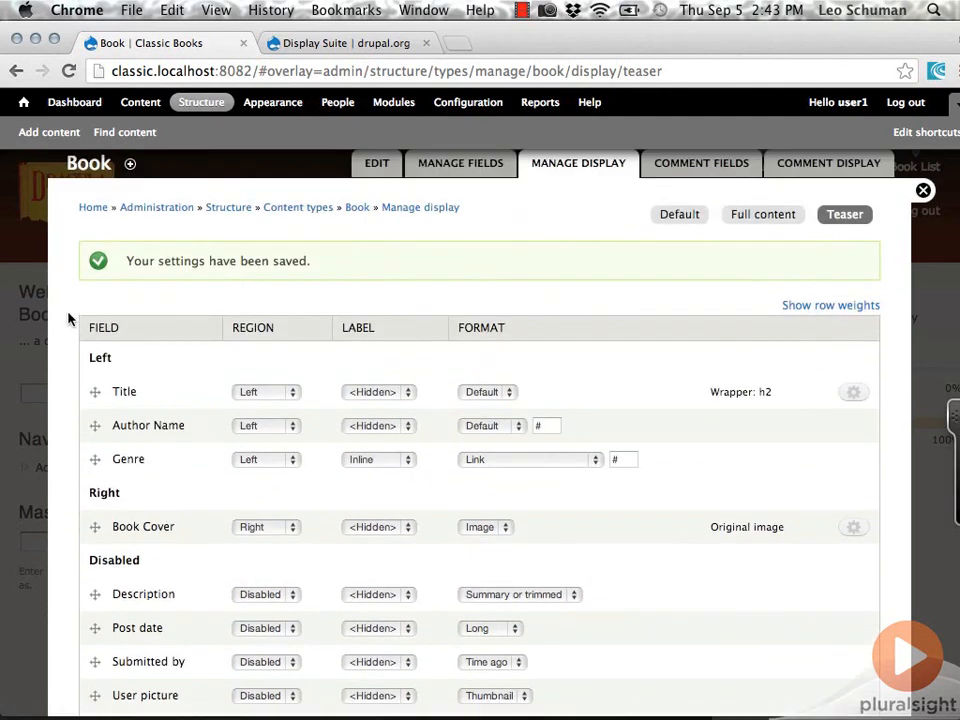
scroll(68, 318, "down", 10)
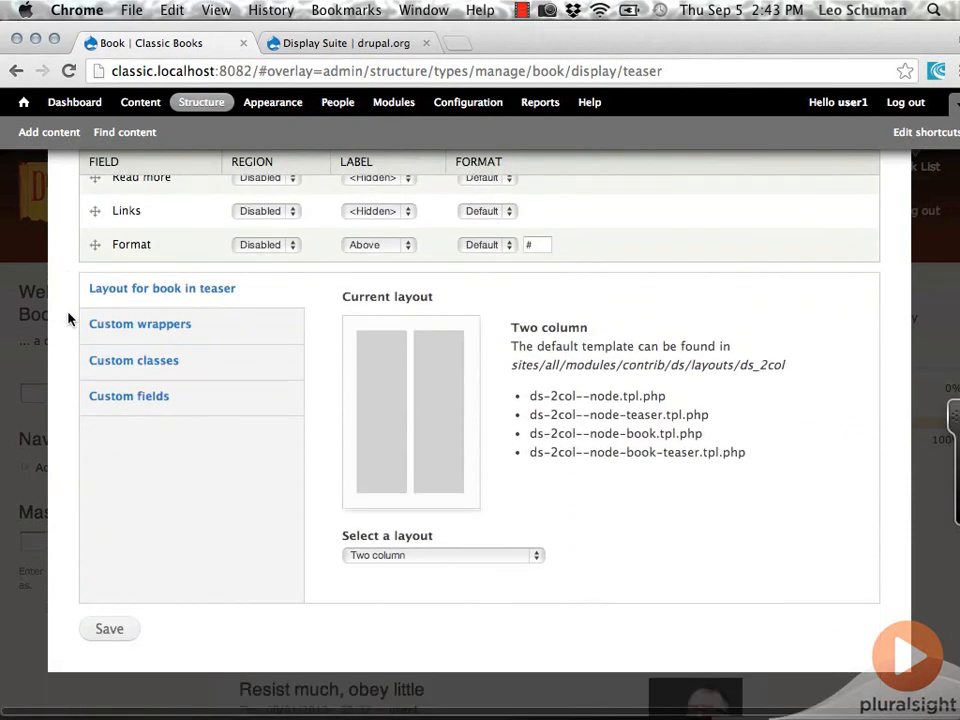
left_click(106, 628)
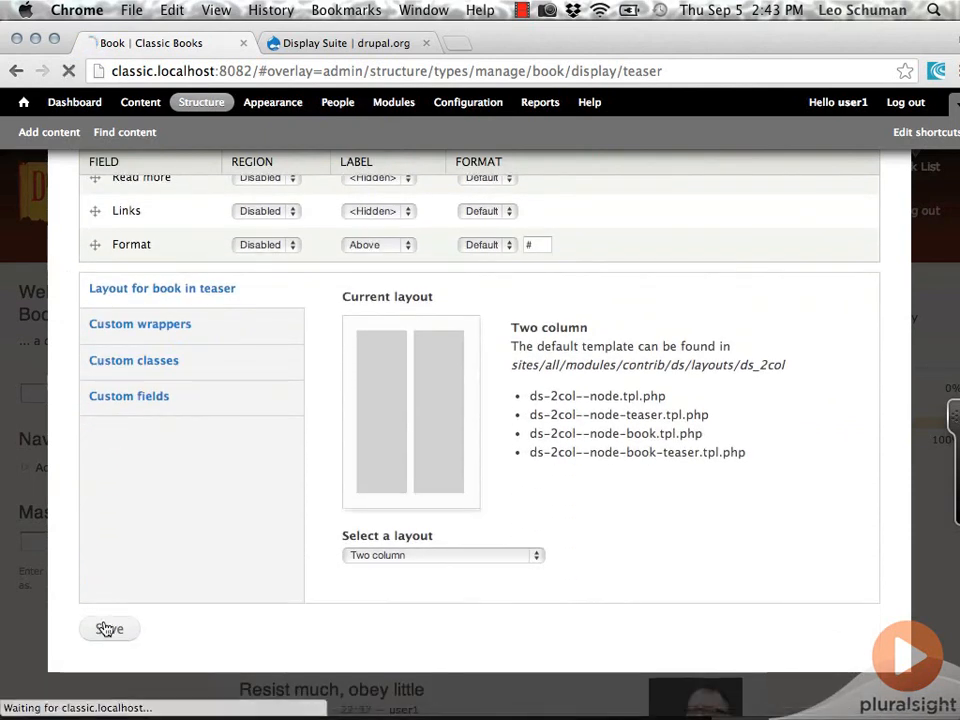
left_click(21, 103)
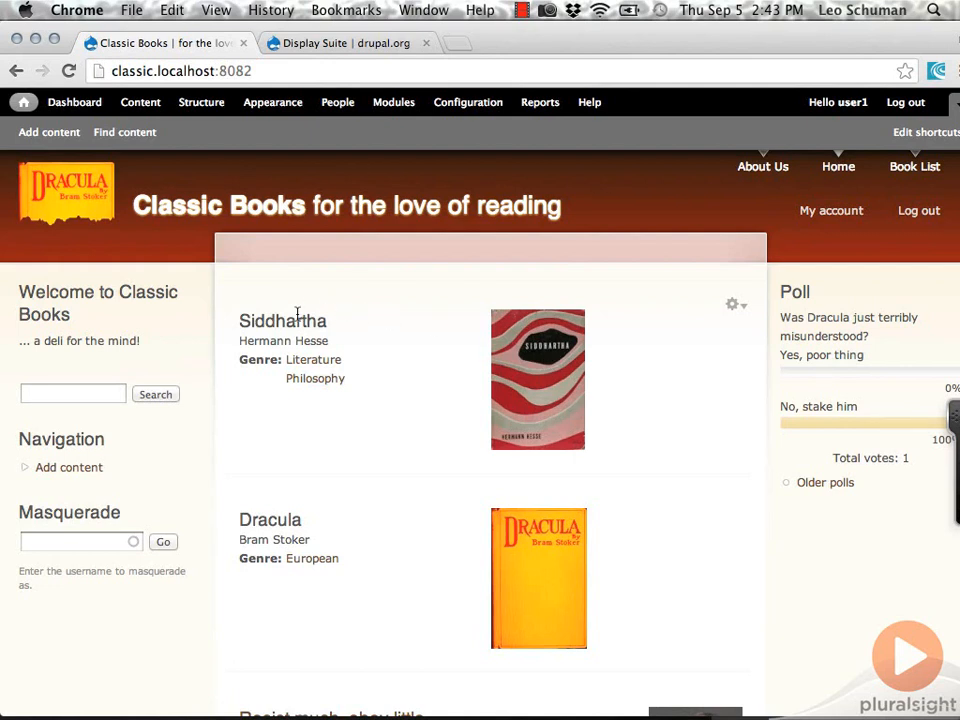
- In the Book content type's teaser display settings, set the Title field's Link option to yes and update the field
left_click(205, 106)
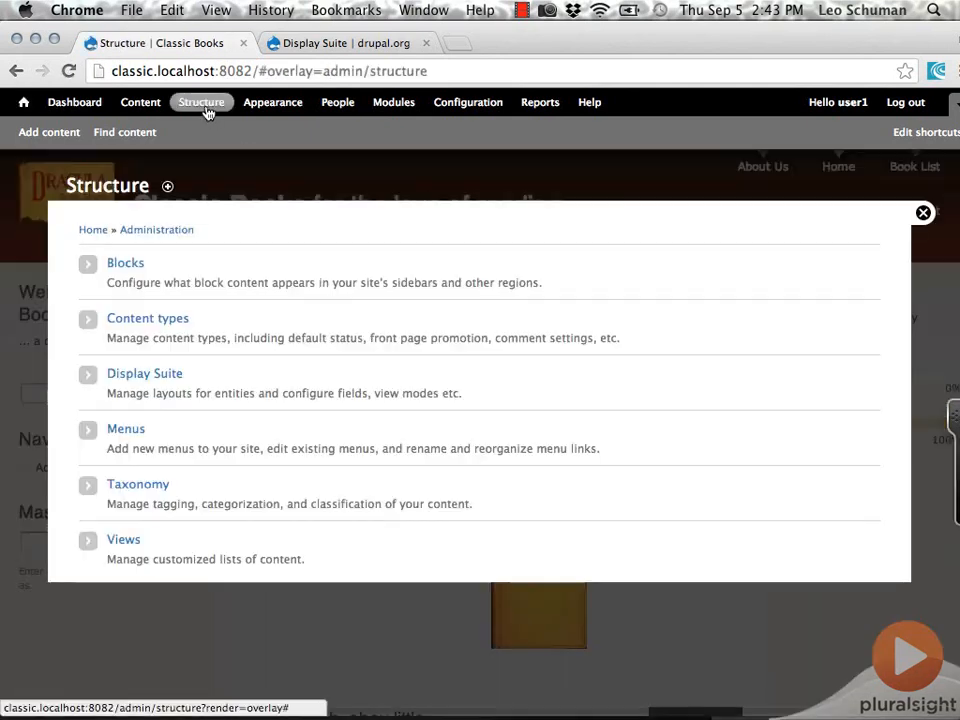
left_click(127, 329)
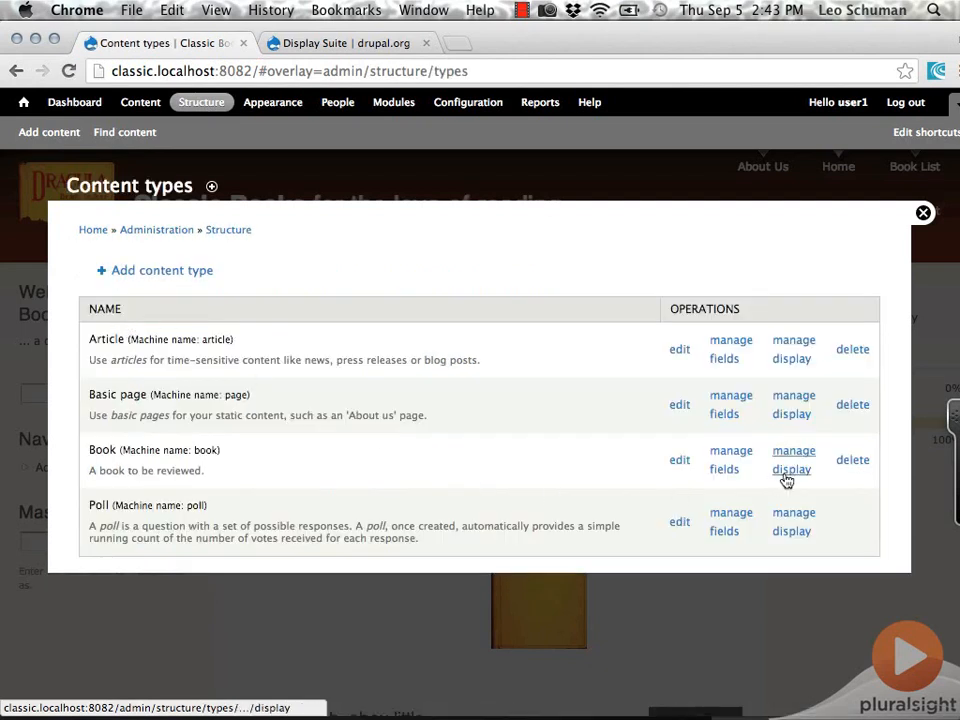
left_click(787, 476)
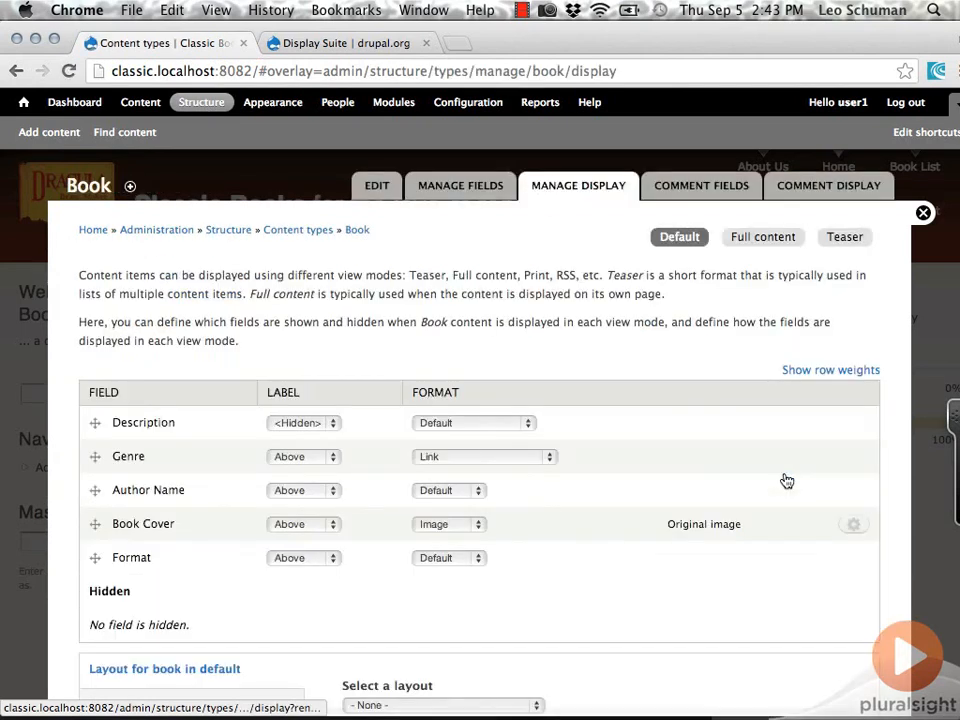
left_click(845, 240)
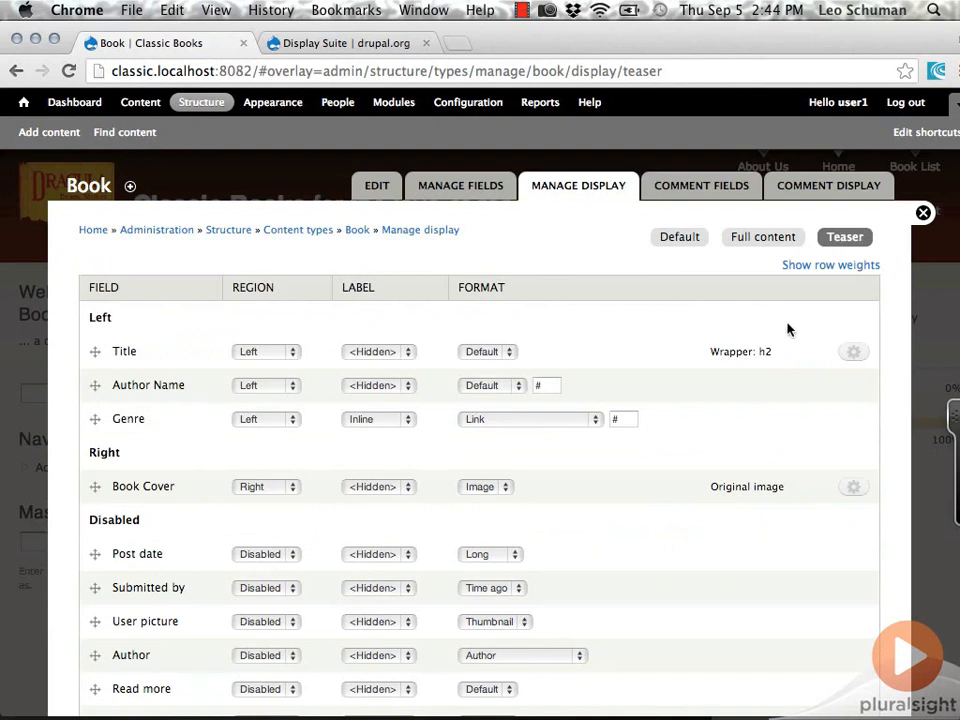
left_click(855, 352)
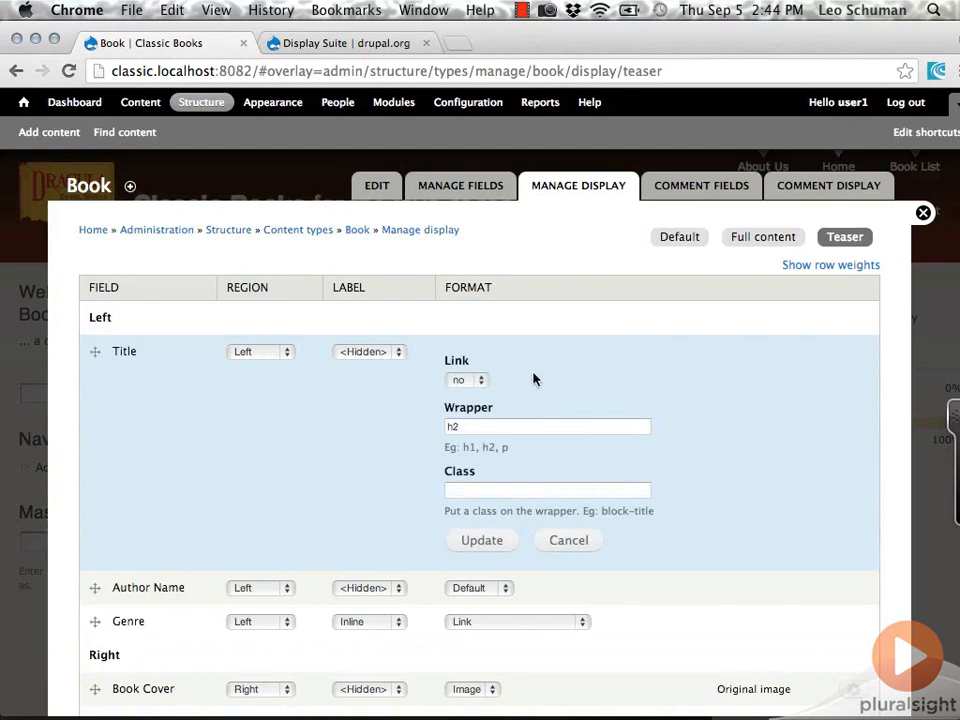
left_click(487, 384)
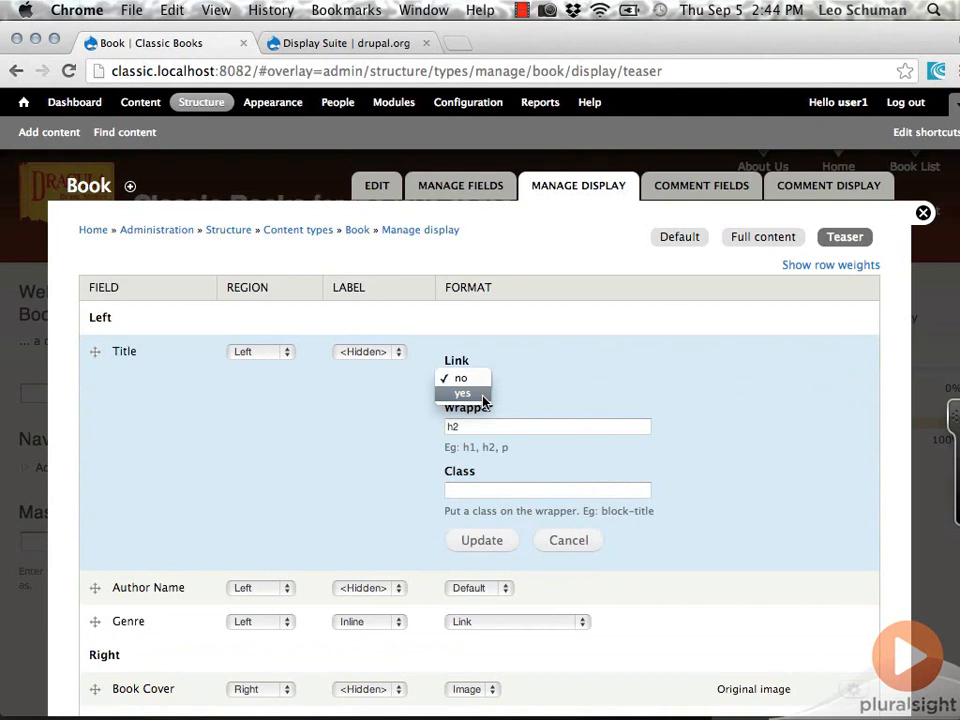
left_click(484, 394)
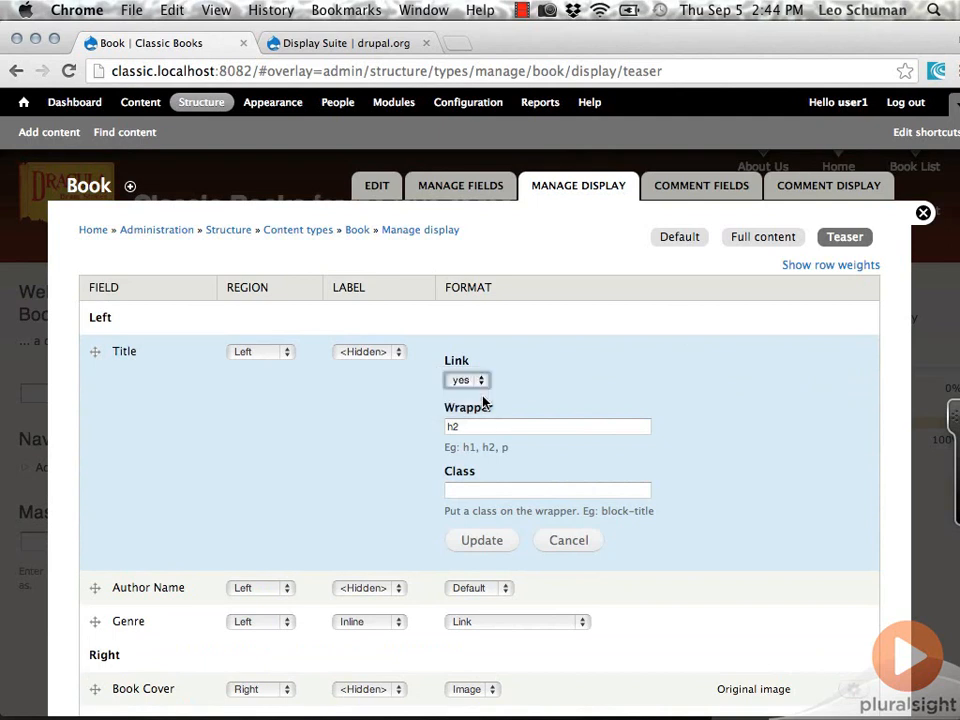
left_click(491, 541)
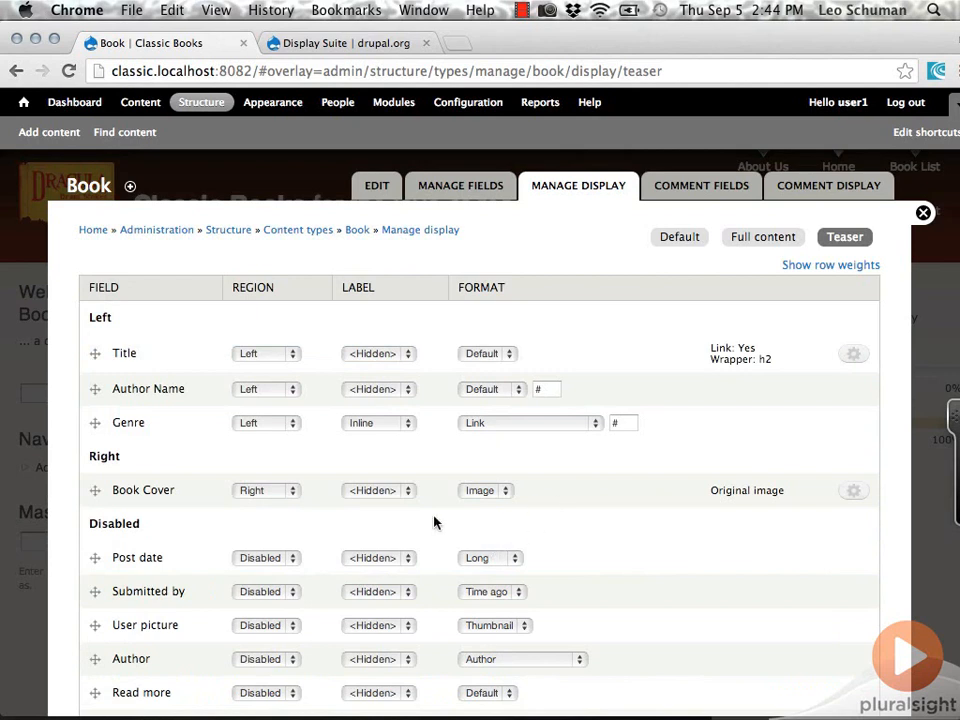
- Set the teaser's Book Cover field to the Thumbnail (100x100) image style and link the image to Content
left_click(857, 493)
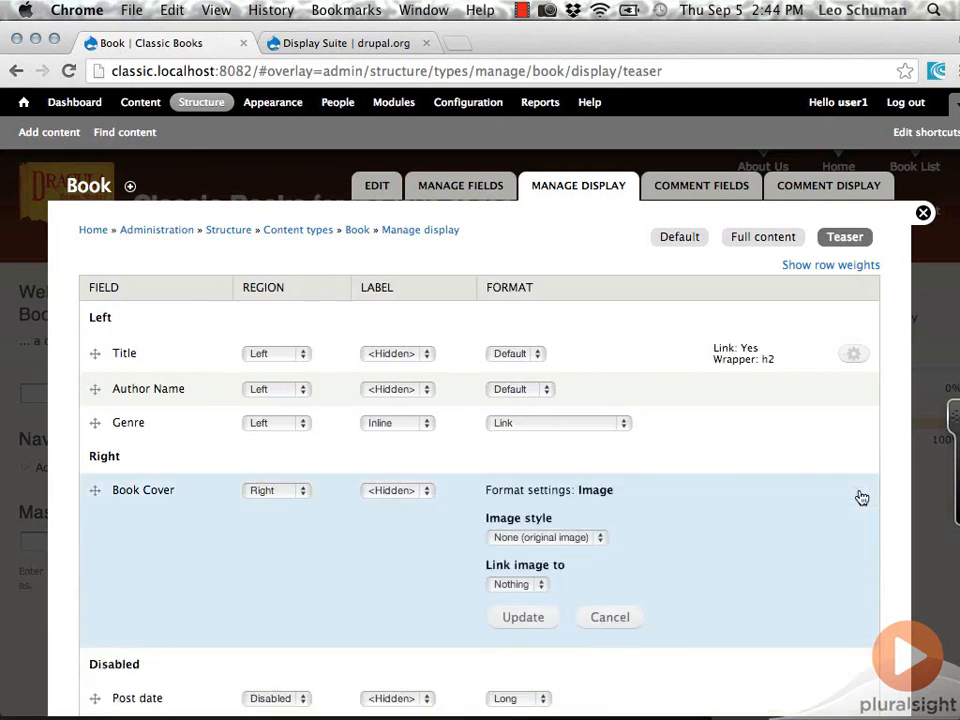
left_click(605, 540)
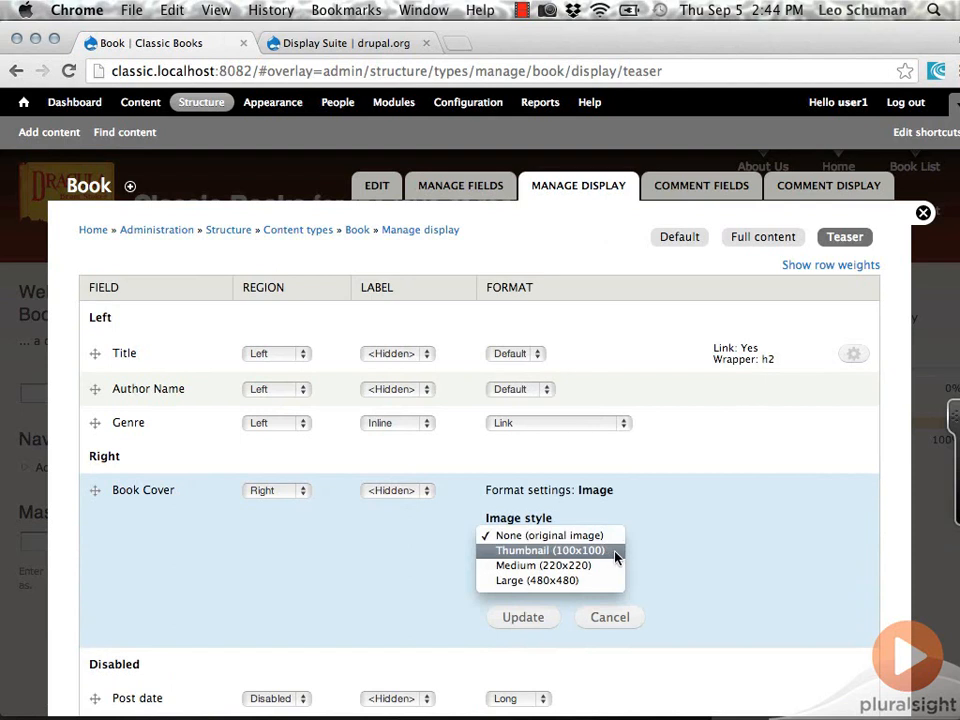
left_click(615, 553)
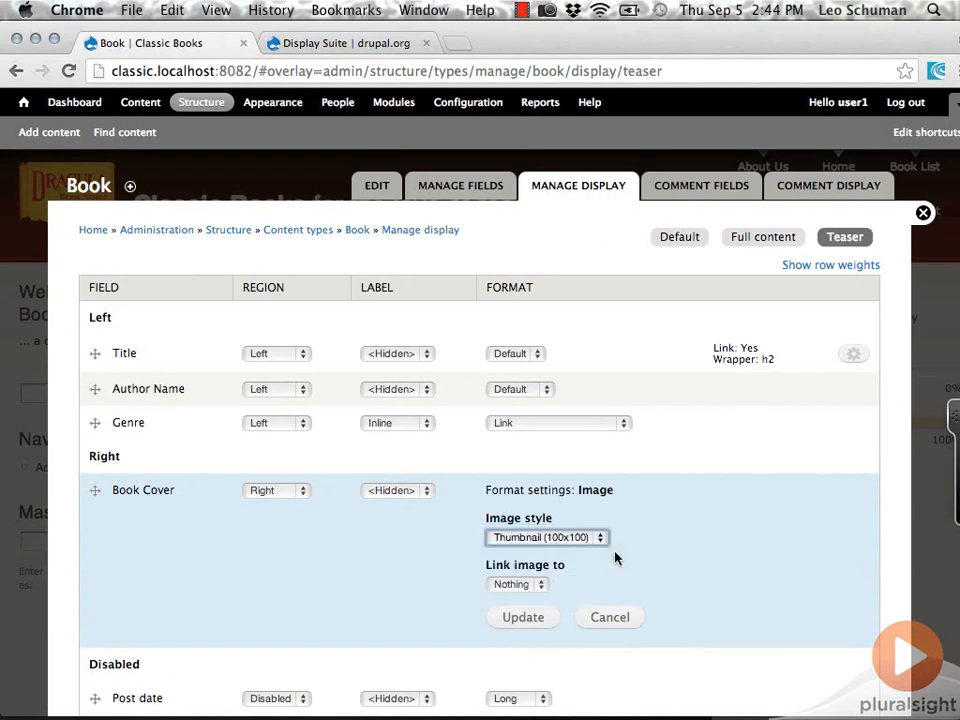
left_click(537, 585)
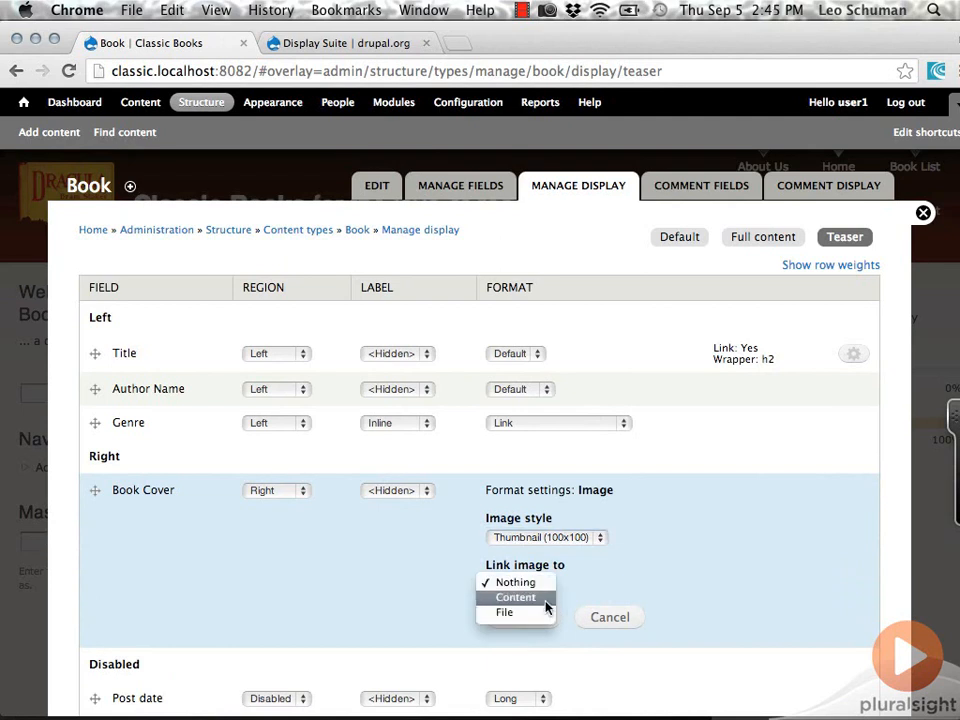
left_click(545, 599)
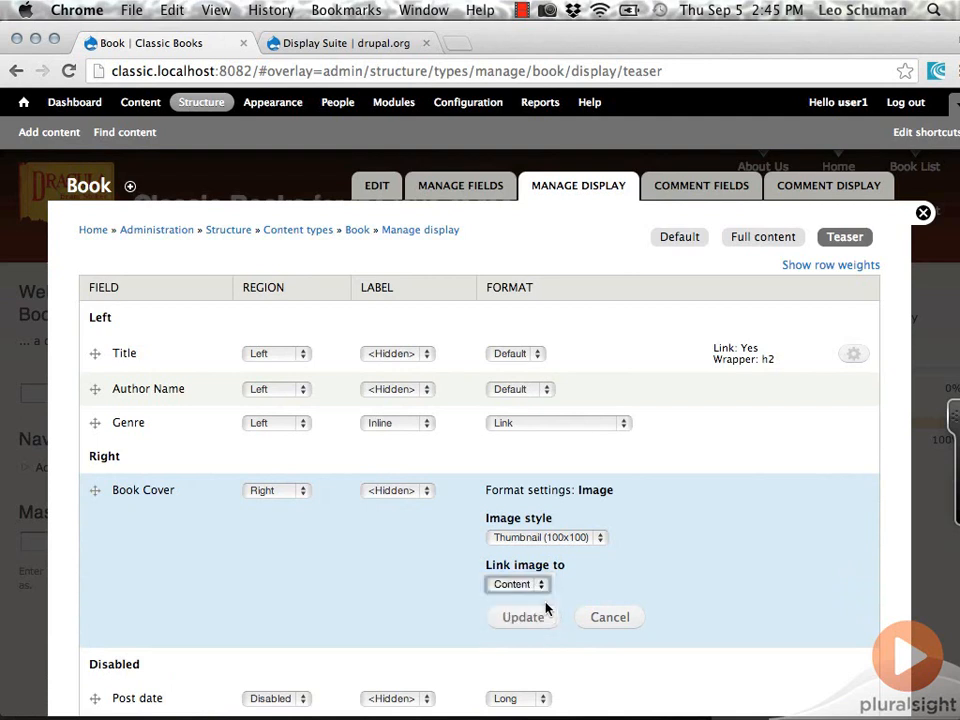
left_click(523, 621)
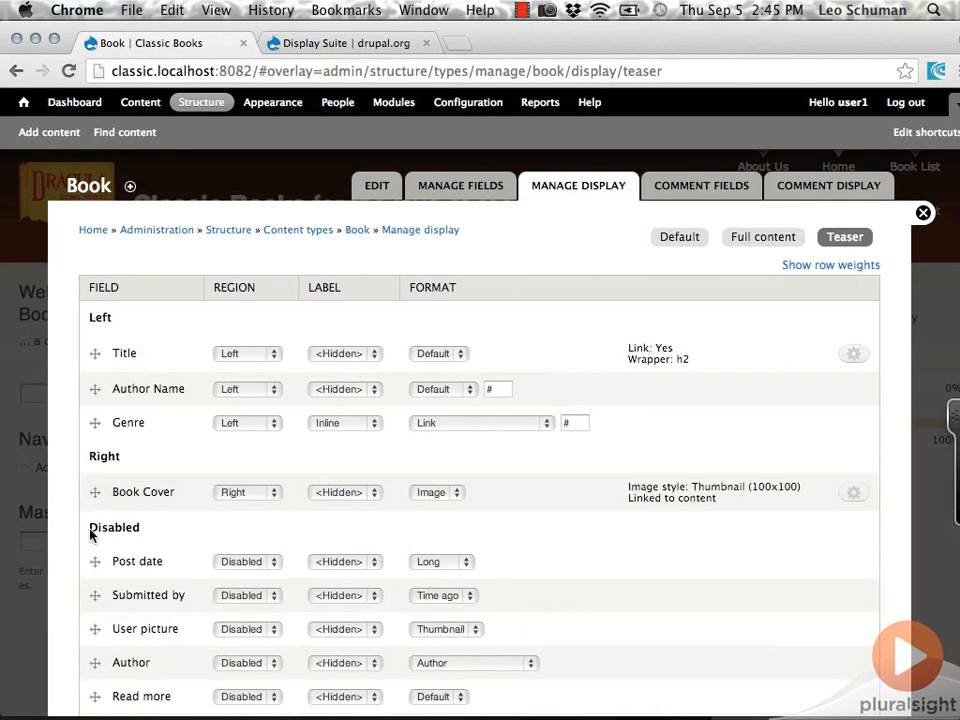
- Save the teaser display with its new title and cover settings and view the result on the home page
scroll(79, 557, "down", 10)
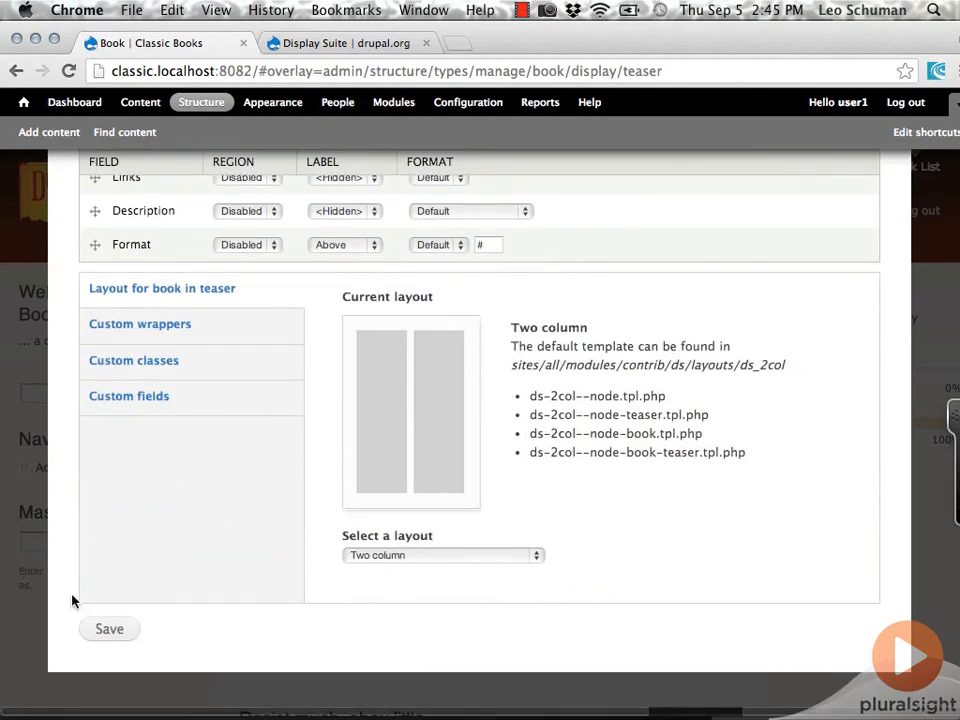
left_click(117, 634)
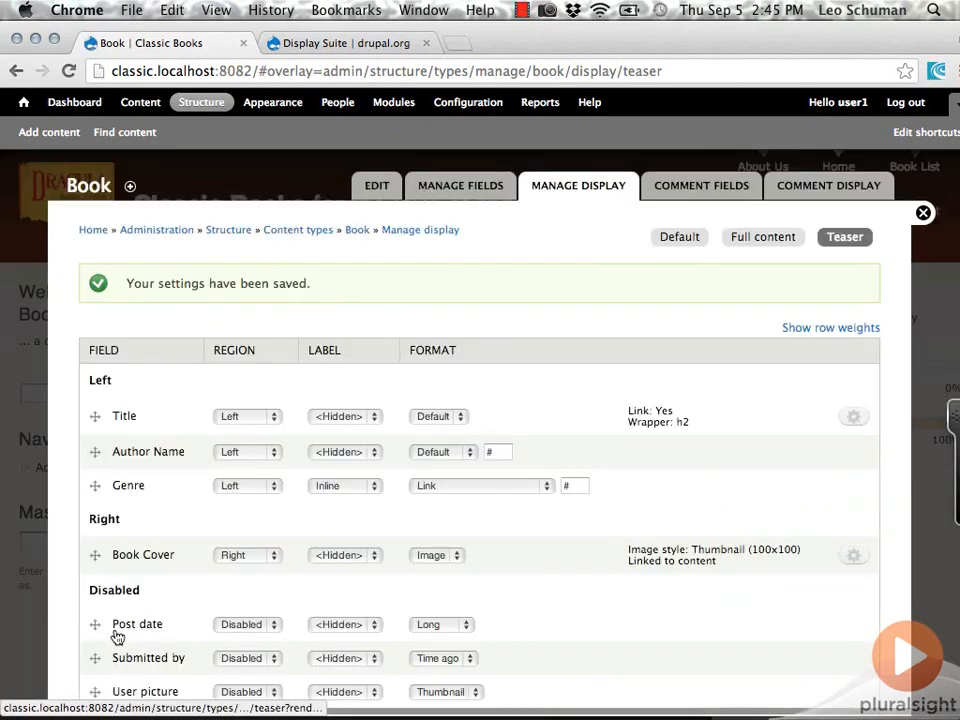
left_click(24, 104)
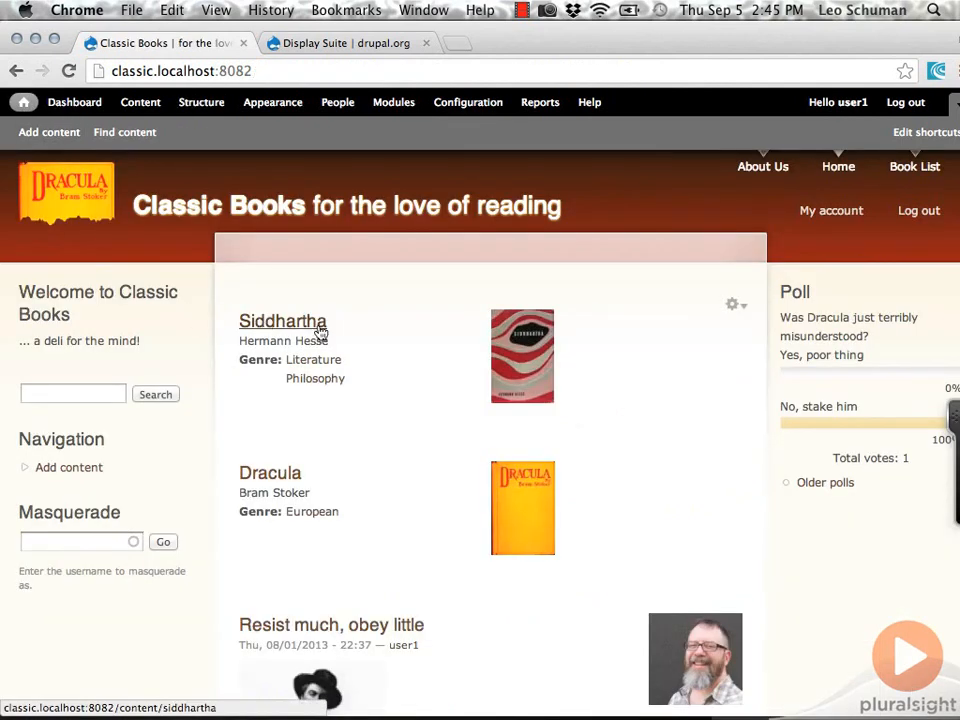
- Follow the Siddhartha cover thumbnail to the book's full page and look through its content
left_click(528, 347)
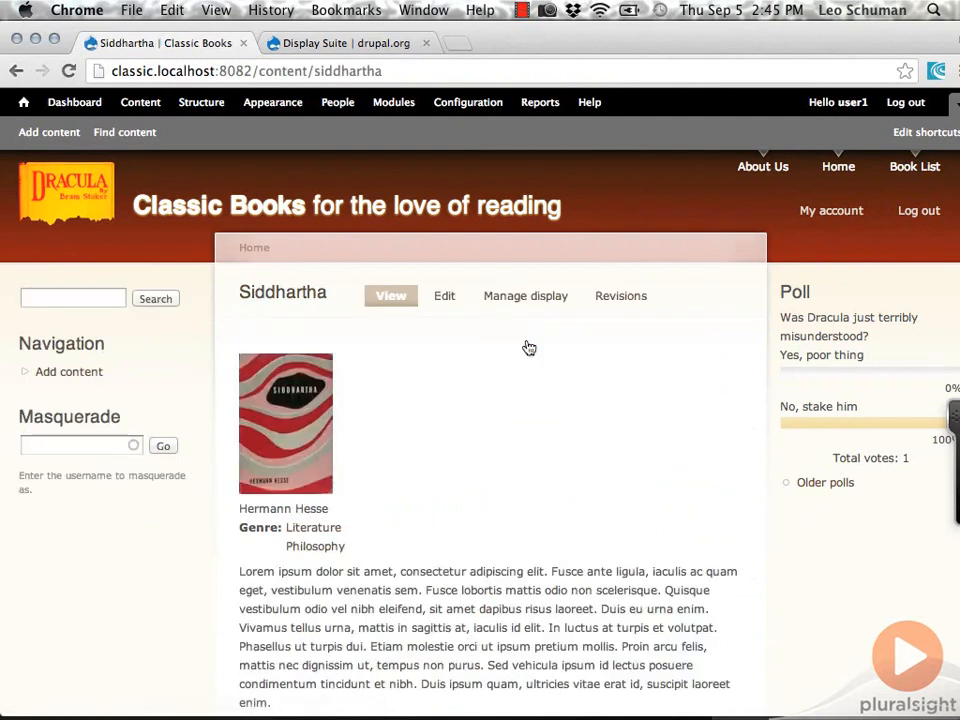
scroll(491, 448, "down", 10)
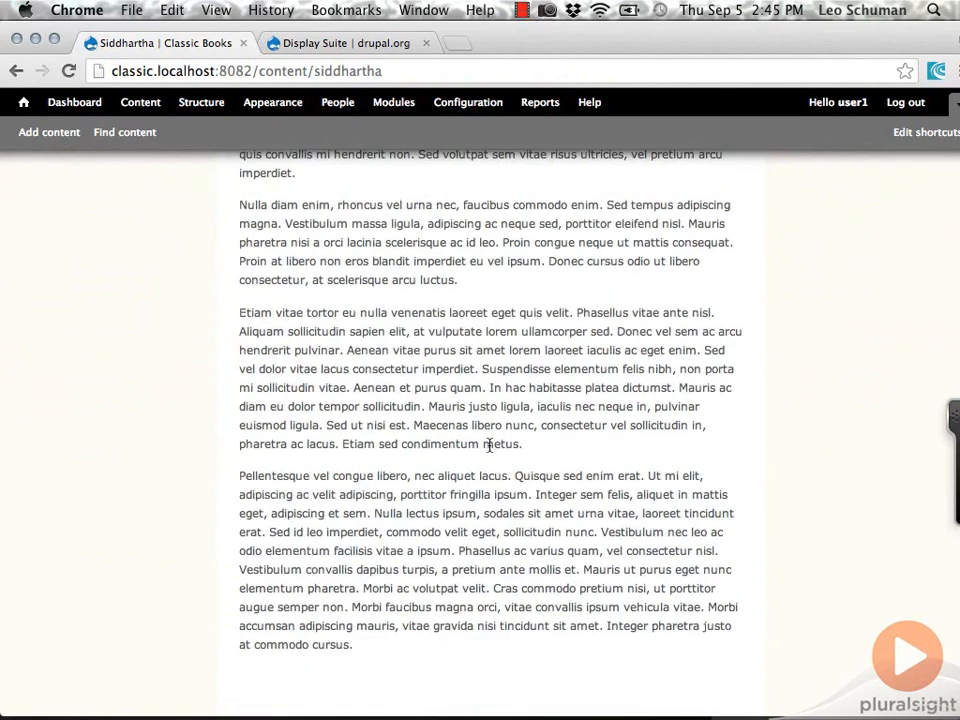
scroll(489, 445, "up", 10)
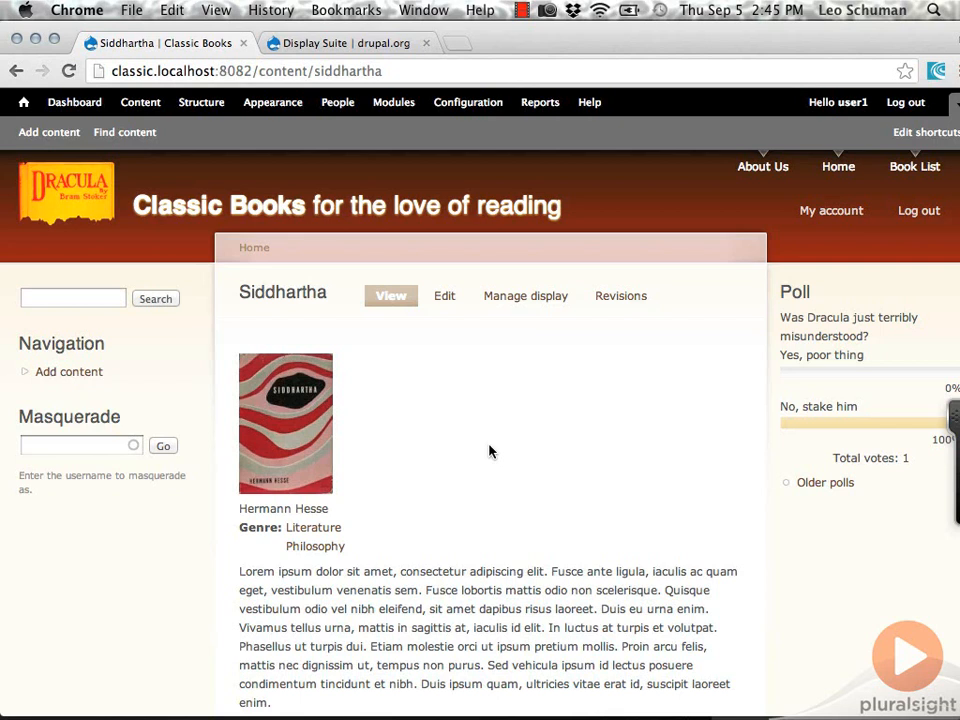
- Examine the layout options for the book form in the Book content type's field management settings, leaving the layout at None
left_click(186, 104)
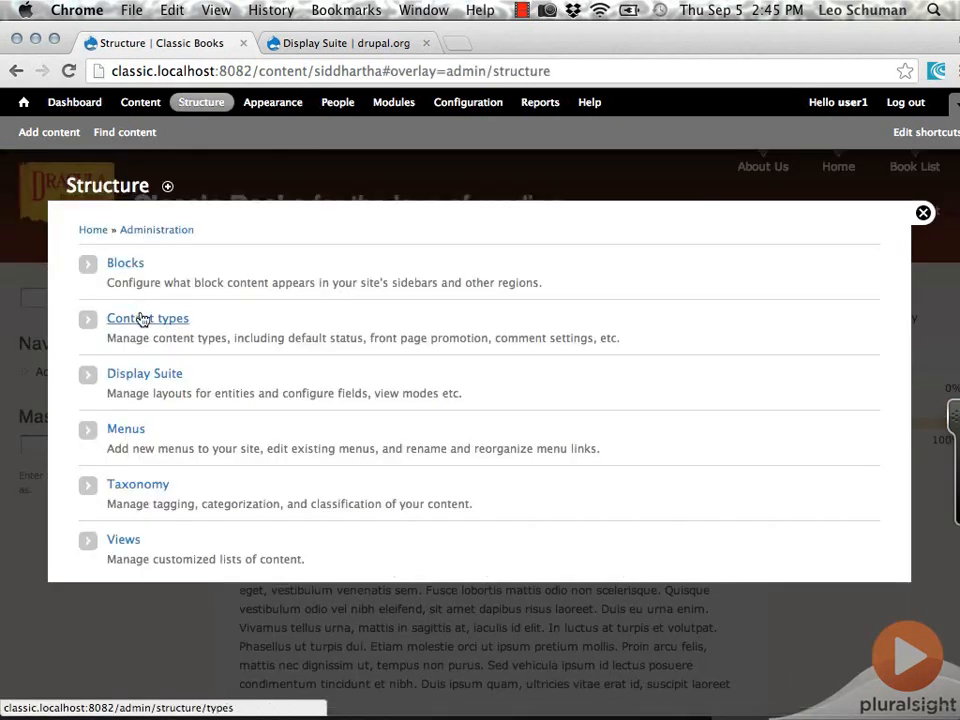
left_click(143, 320)
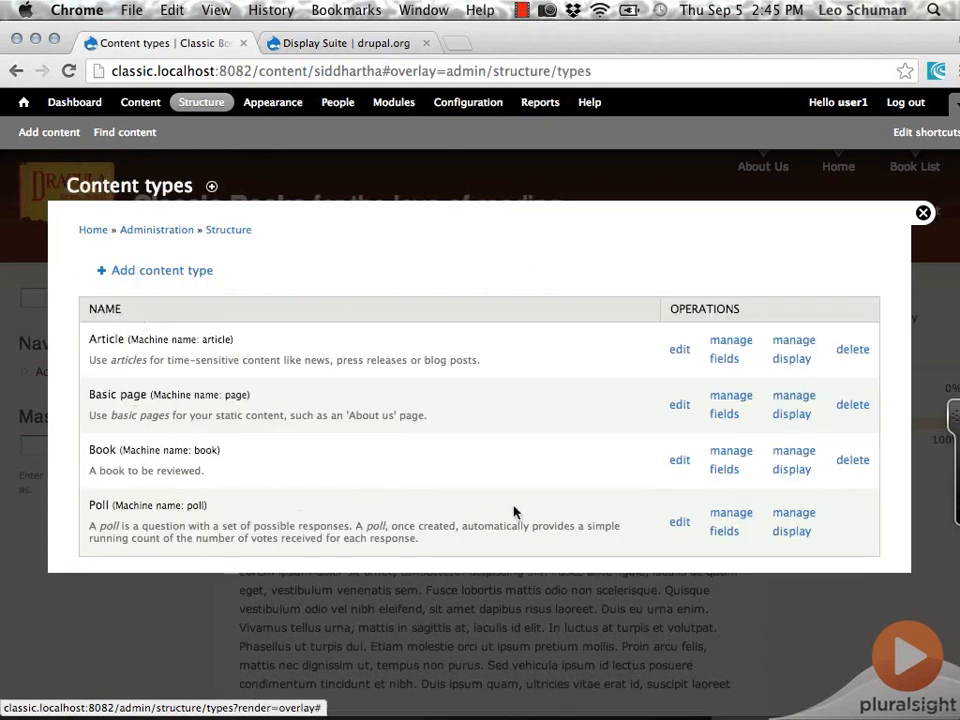
left_click(721, 476)
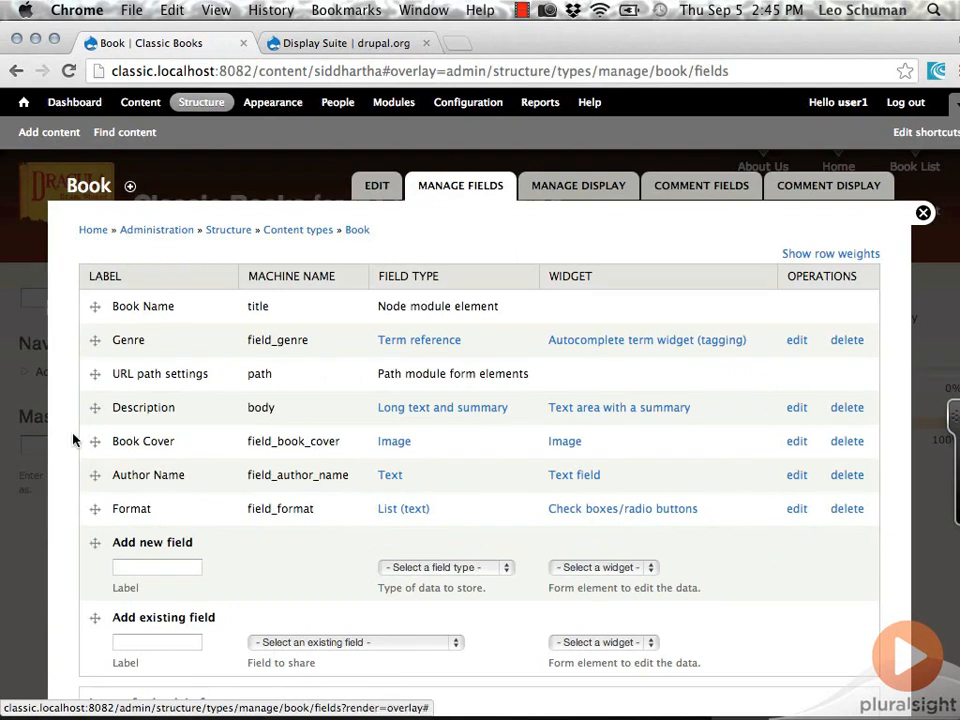
scroll(72, 439, "down", 2)
scroll(72, 439, "down", 3)
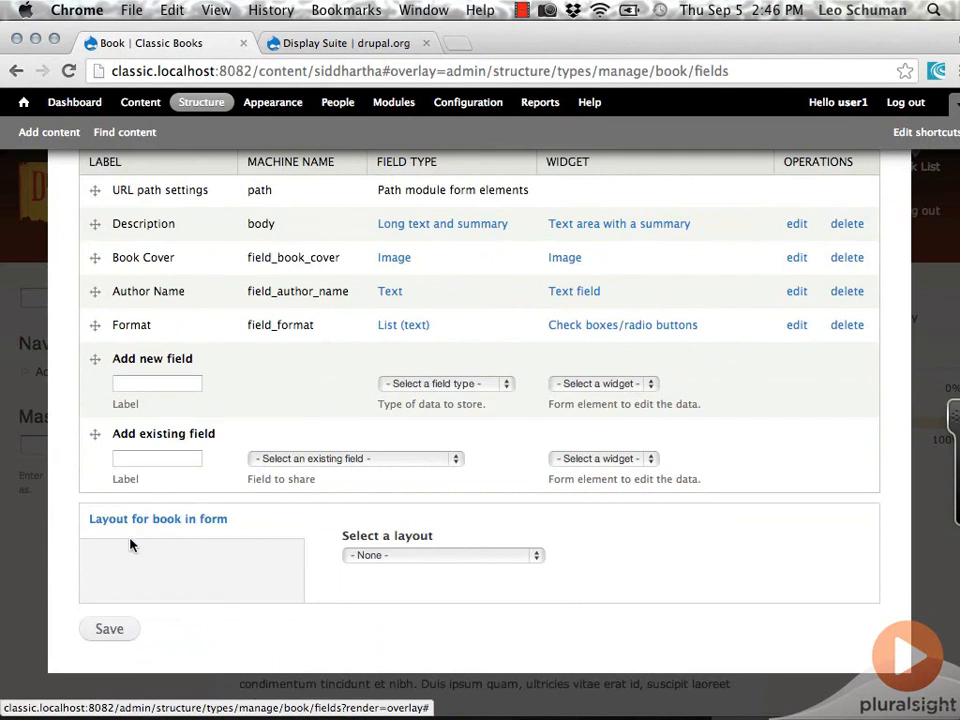
left_click(542, 556)
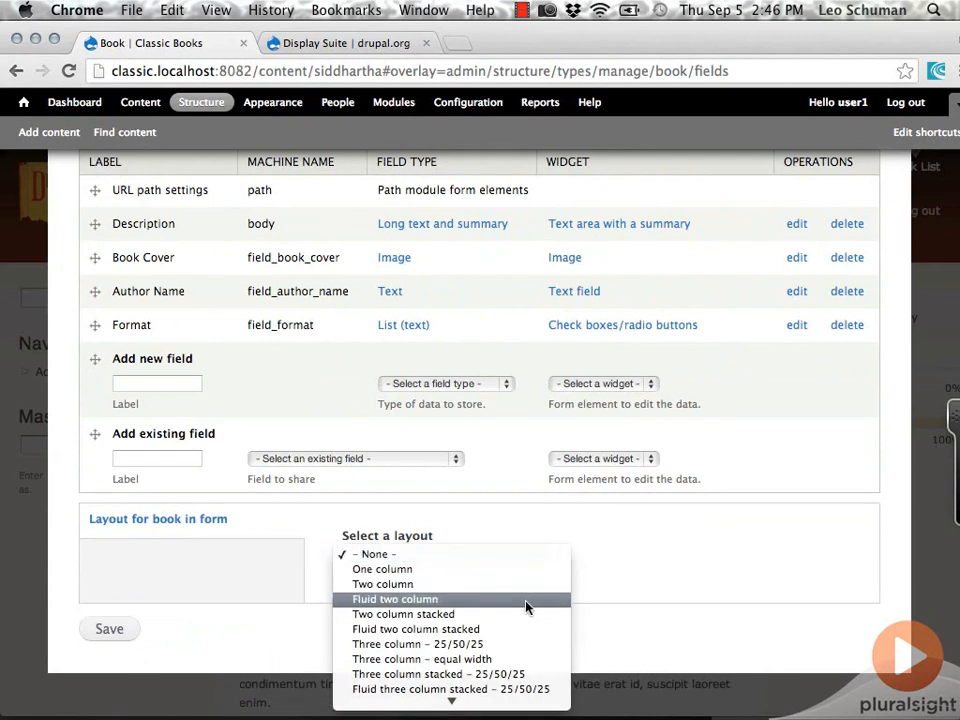
scroll(517, 663, "down", 2)
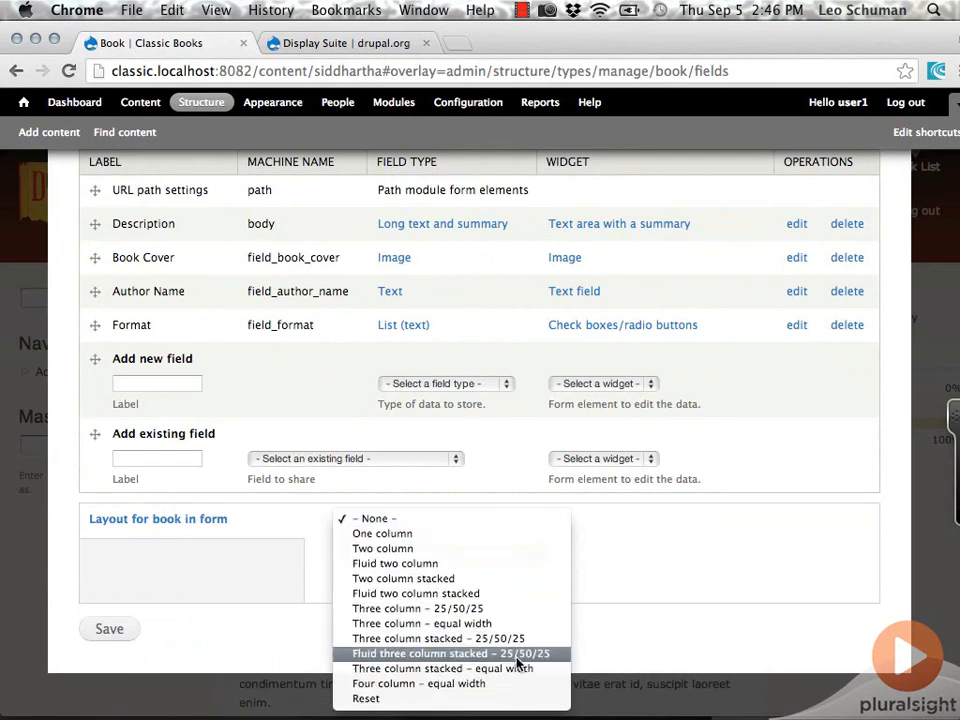
left_click(499, 522)
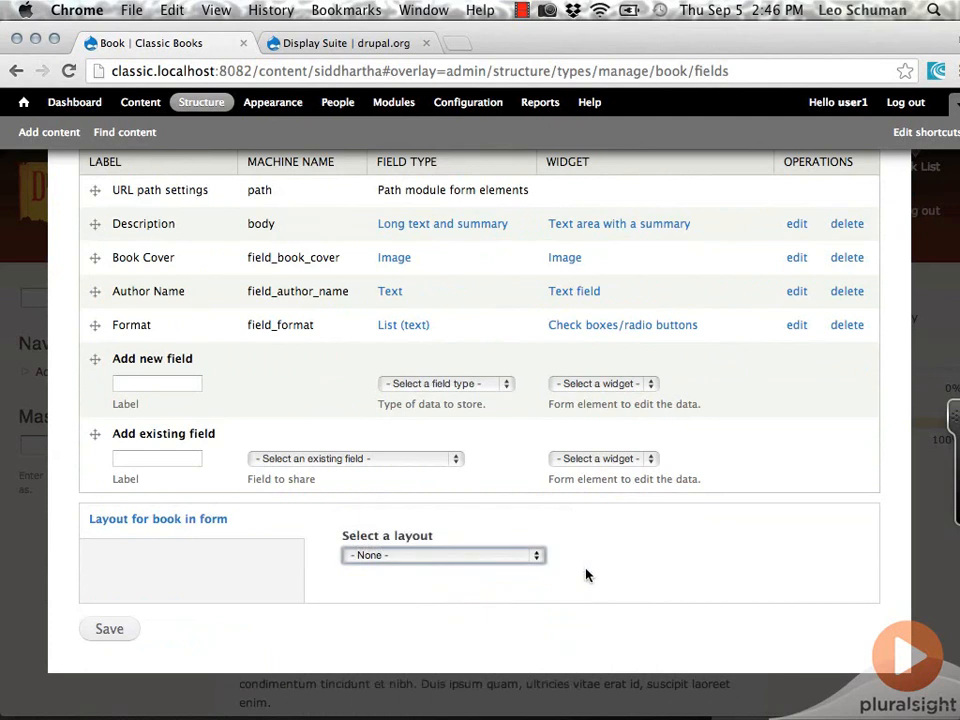